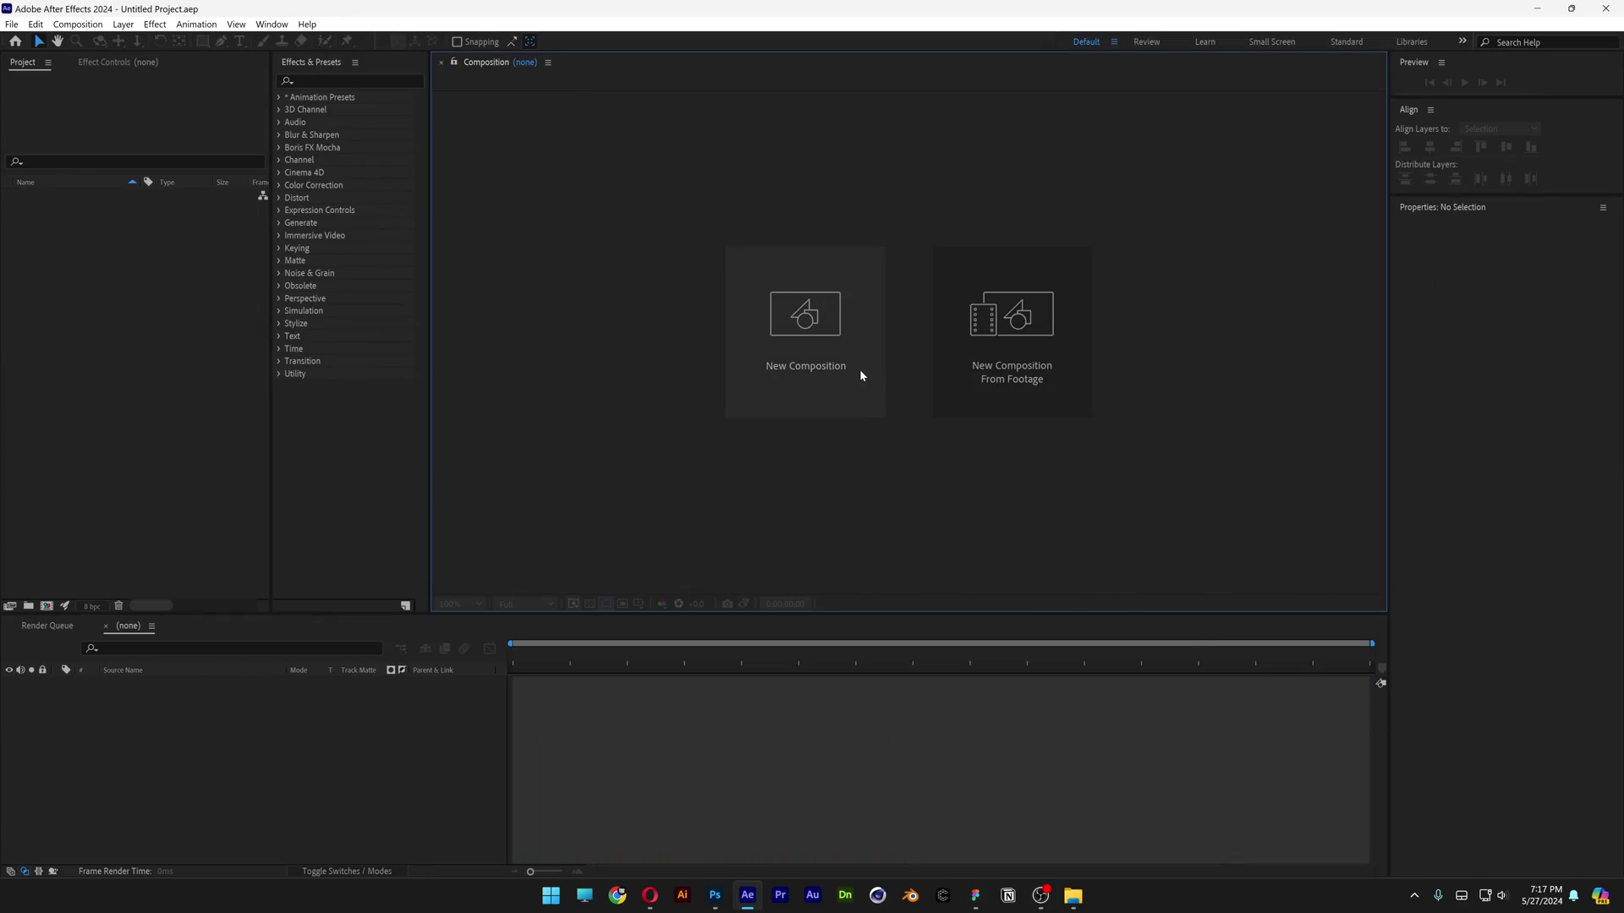
# - Create a composition named Video using the HD 1920x1080 29.97 fps preset with a duration of 0;00;03;00
pyautogui.click(859, 369)
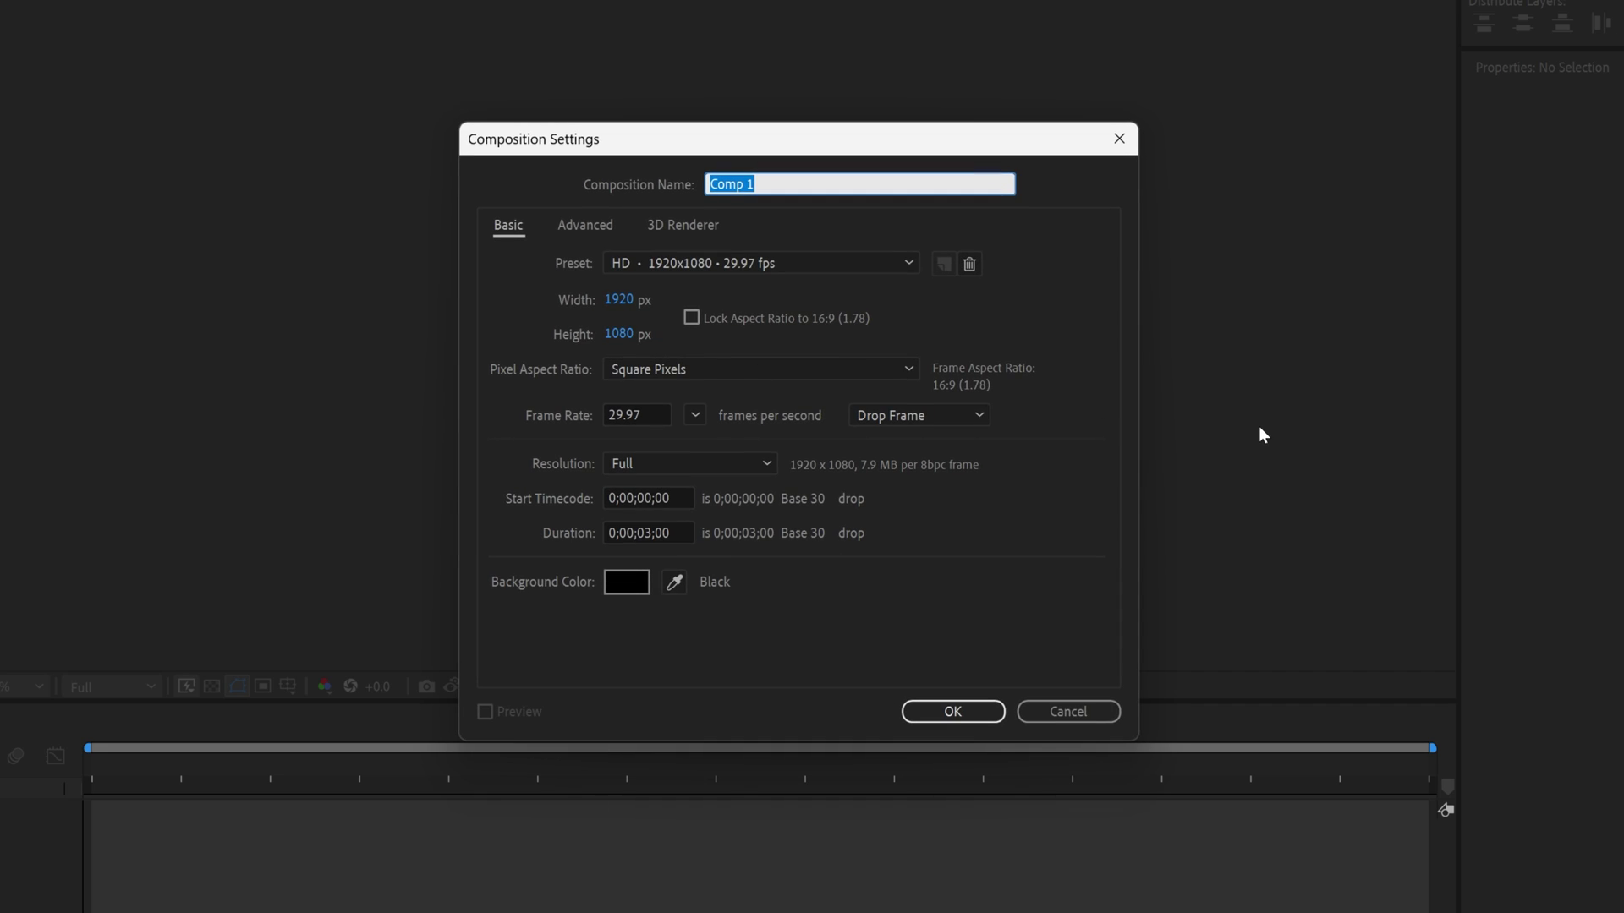
pyautogui.write('Video')
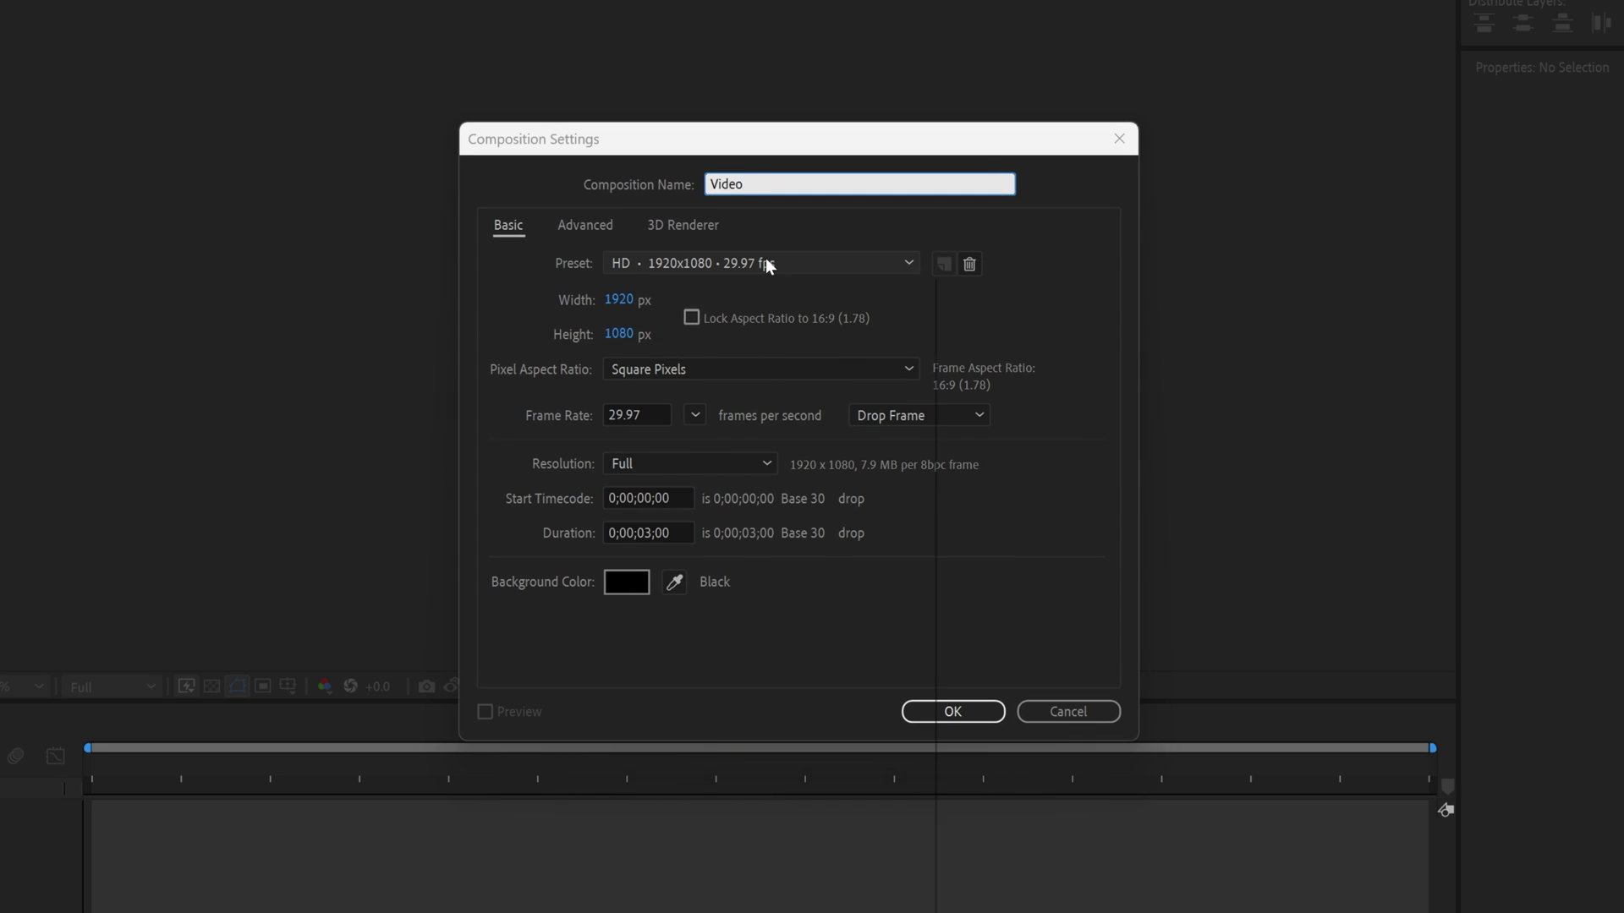
pyautogui.click(765, 257)
pyautogui.click(764, 373)
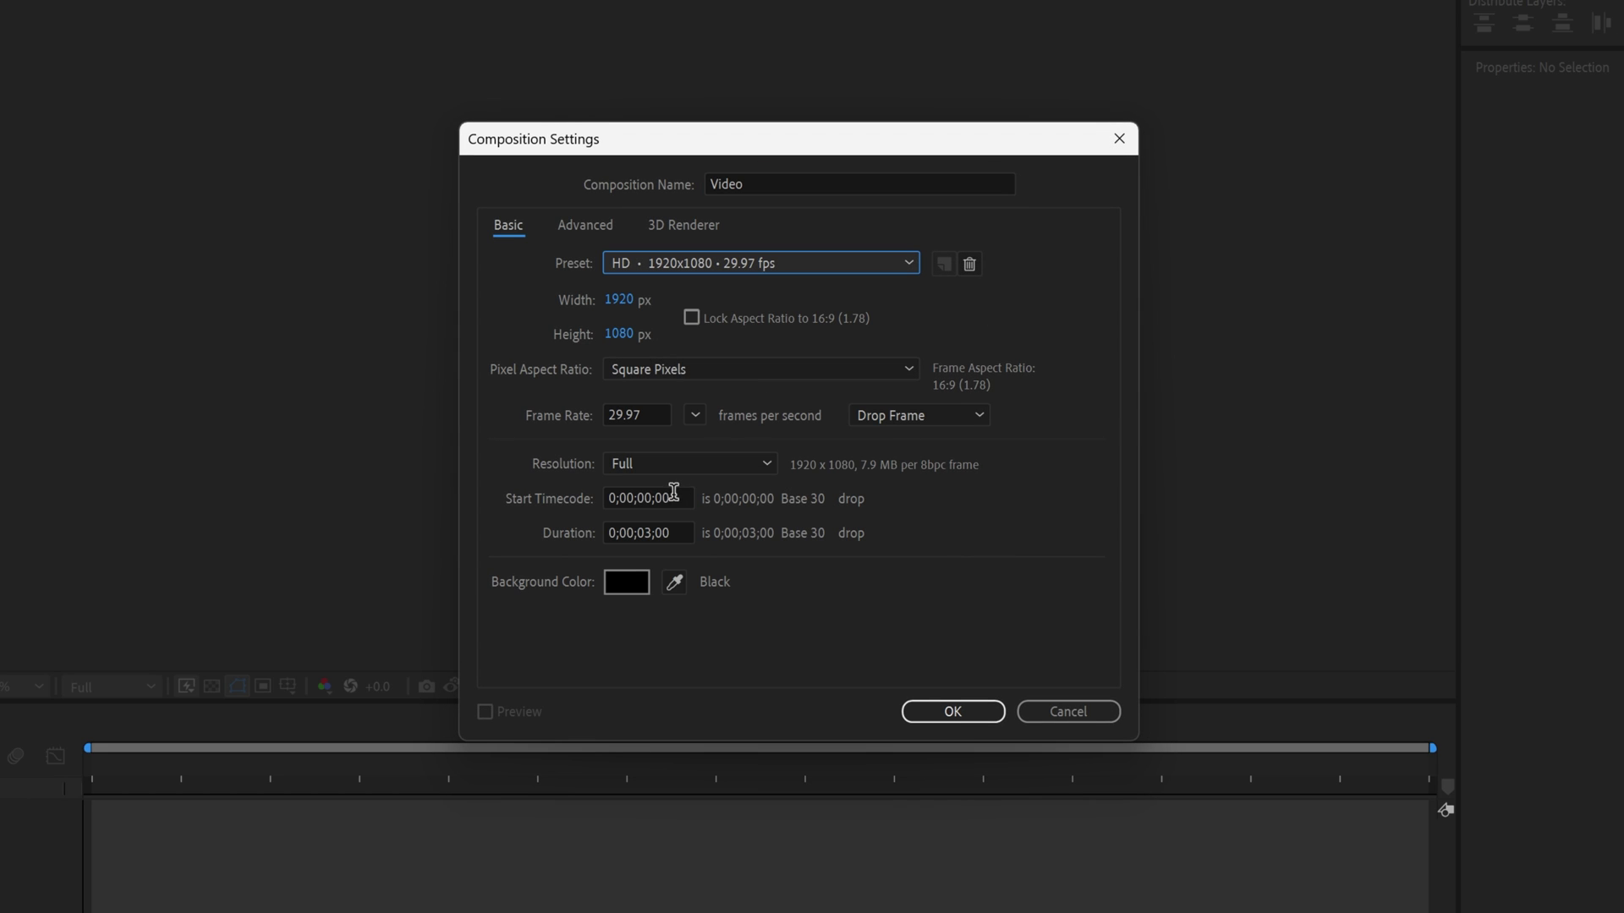
pyautogui.click(678, 531)
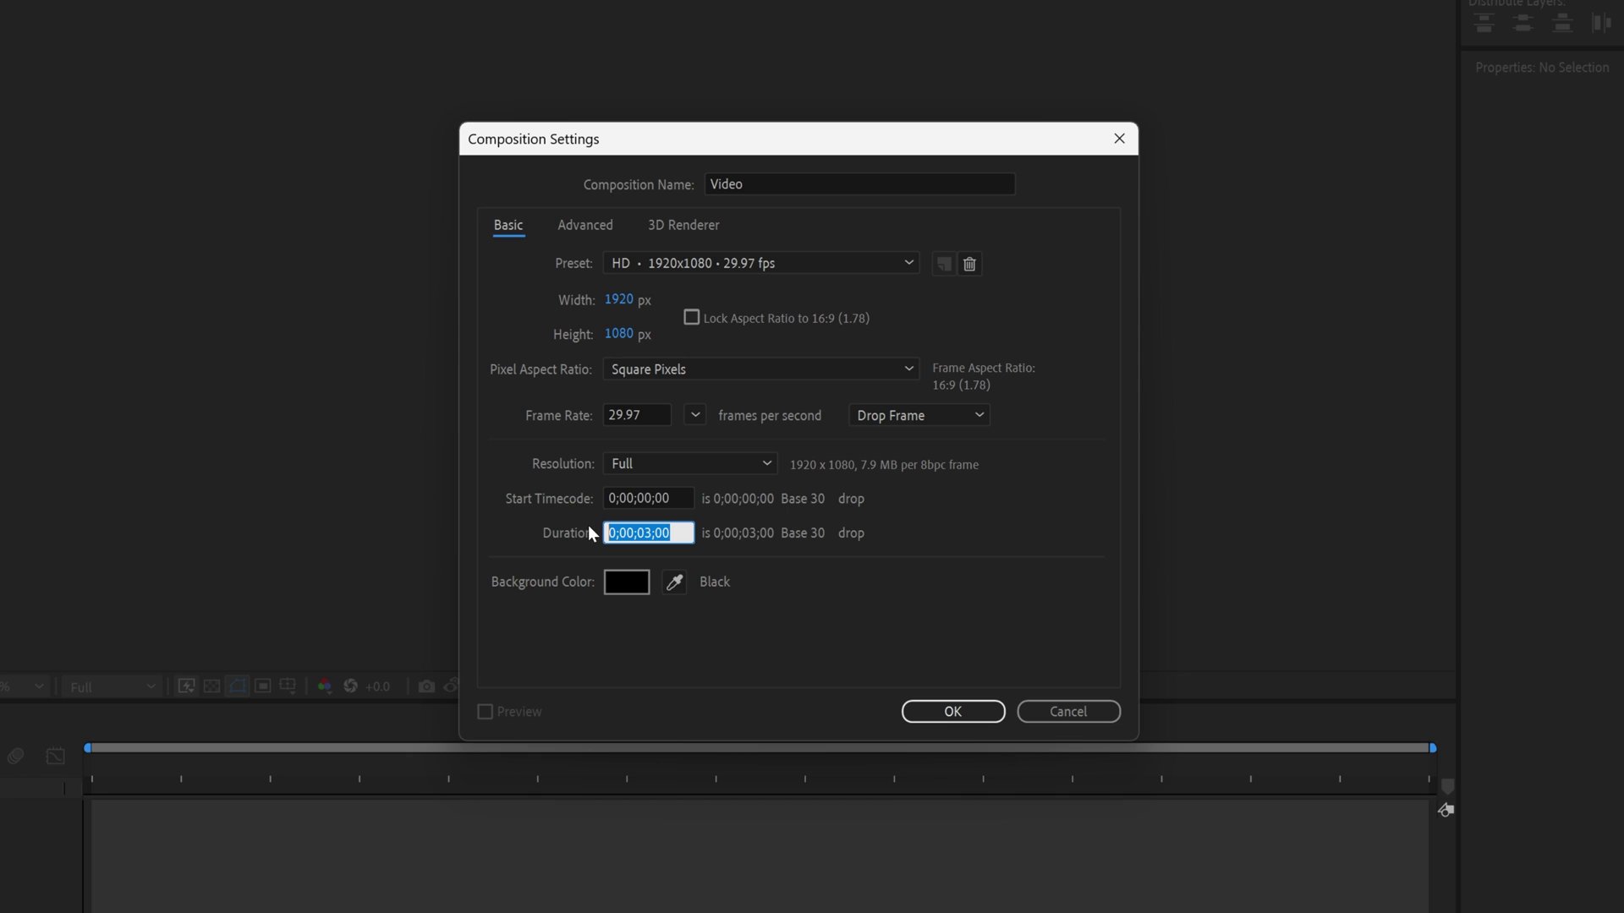
pyautogui.click(904, 718)
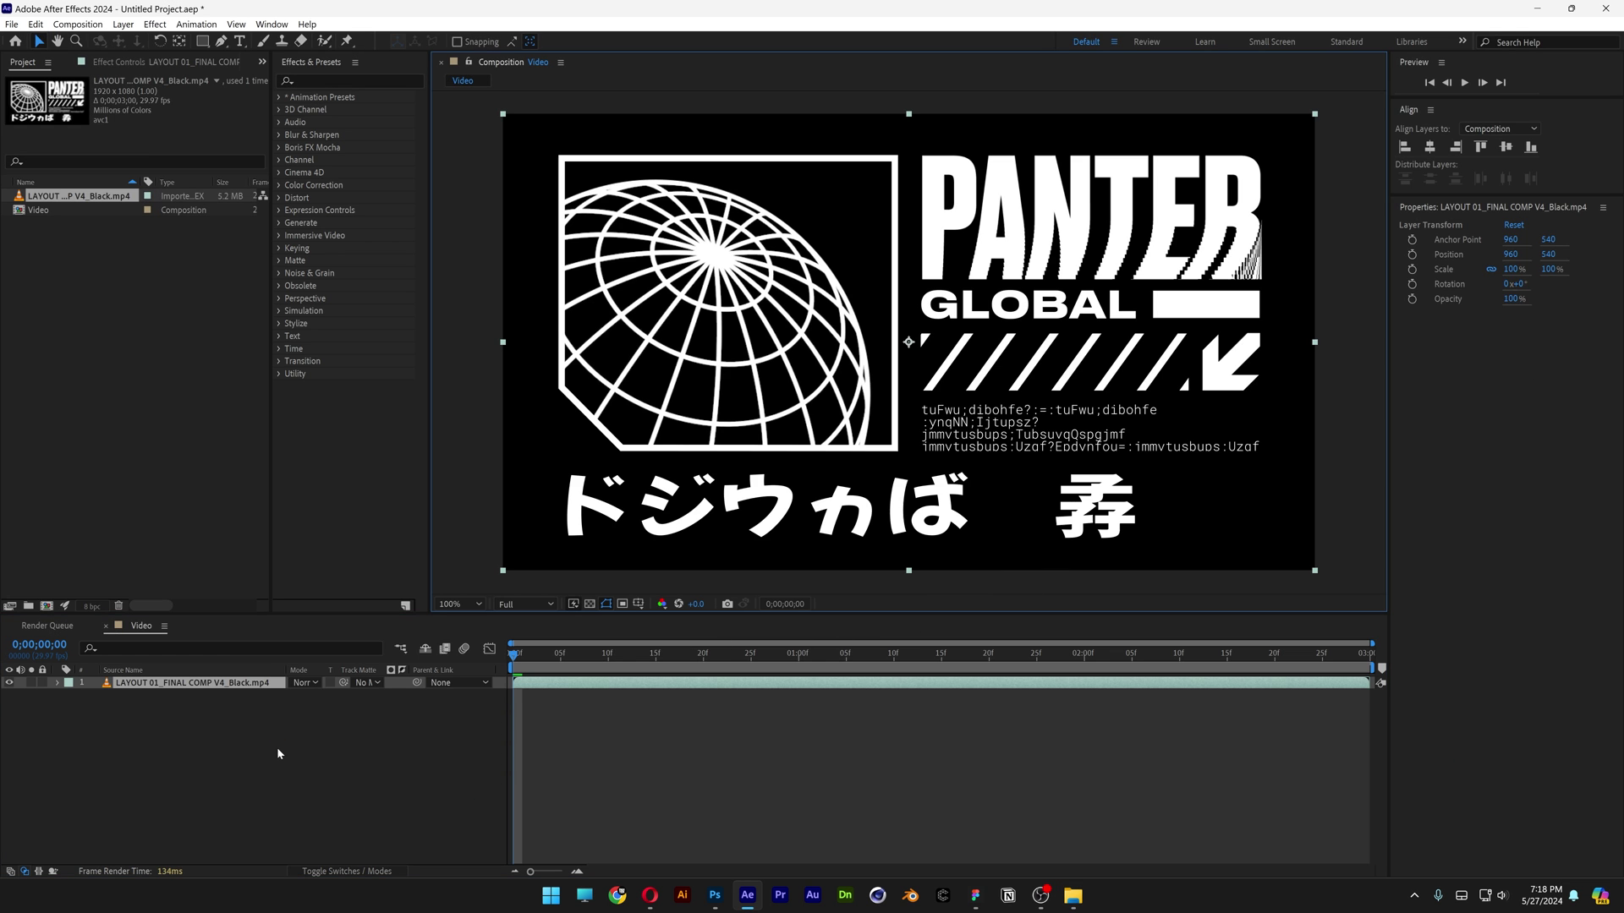
# - Preview the placed video, and create a second 1920x1080, three-second composition named Final Comp
pyautogui.press('space')
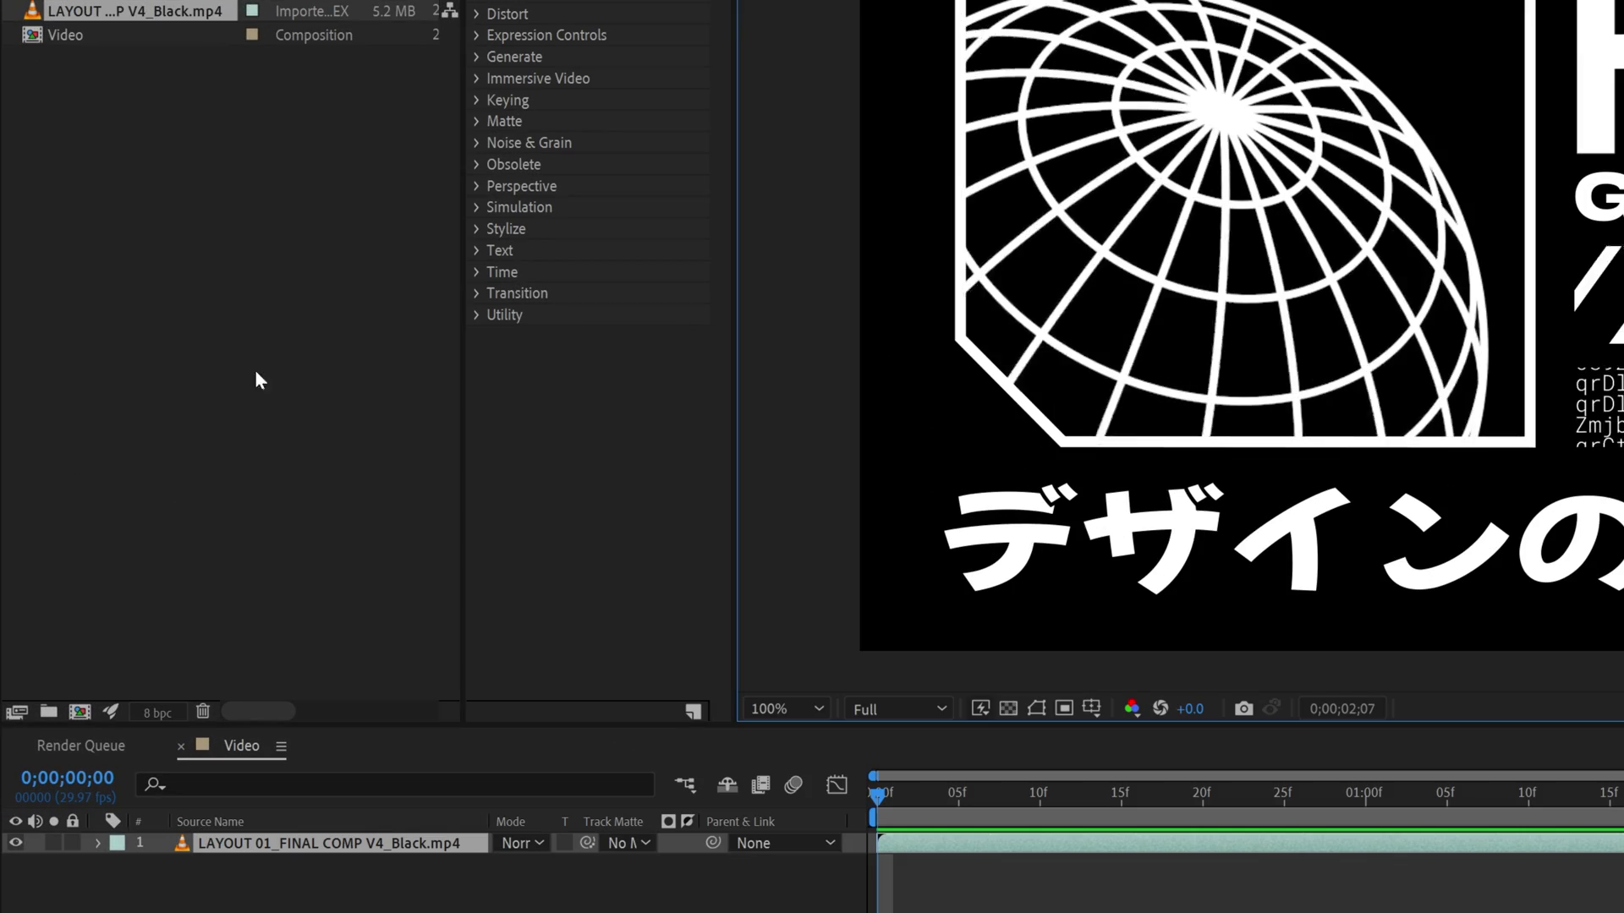
pyautogui.rightClick(230, 363)
pyautogui.click(372, 377)
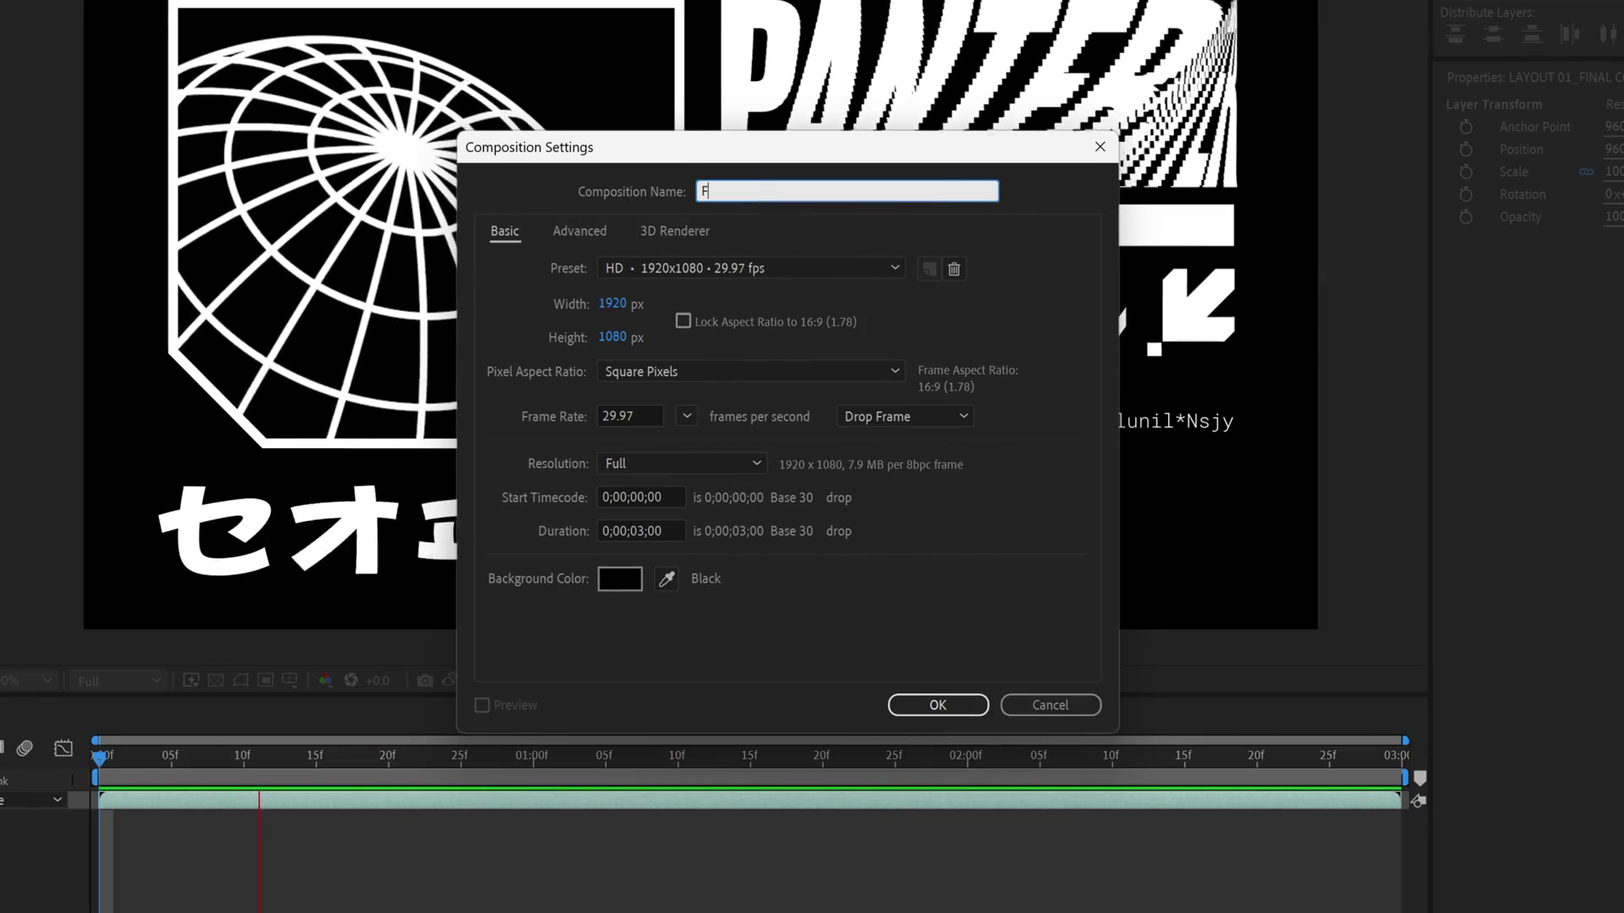
pyautogui.write('Final ')
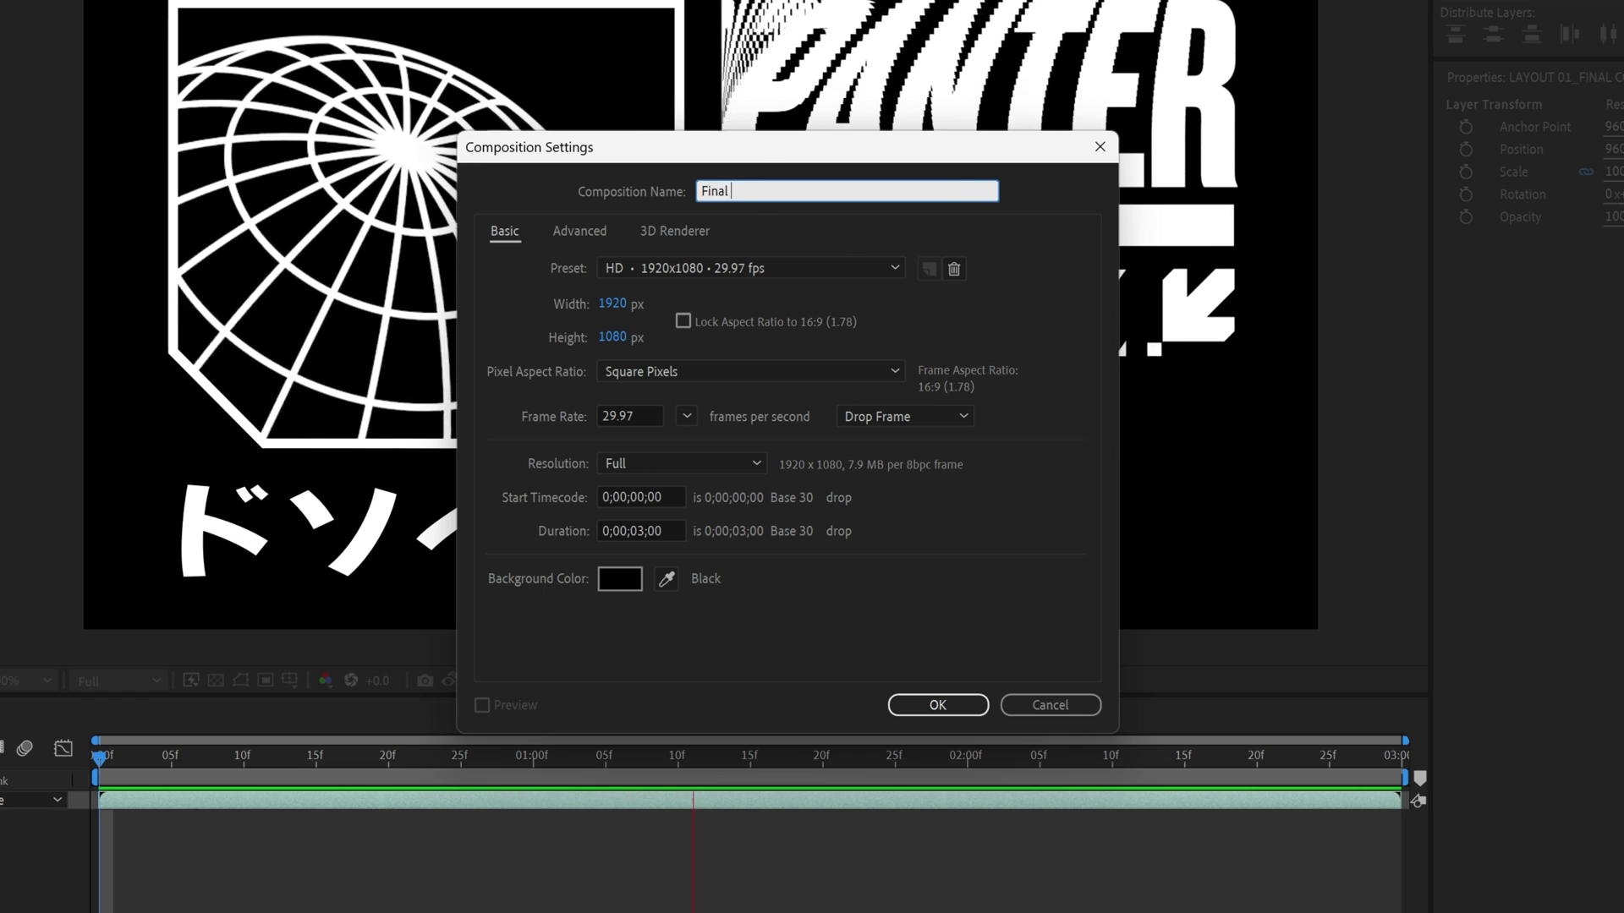
pyautogui.write('Comp')
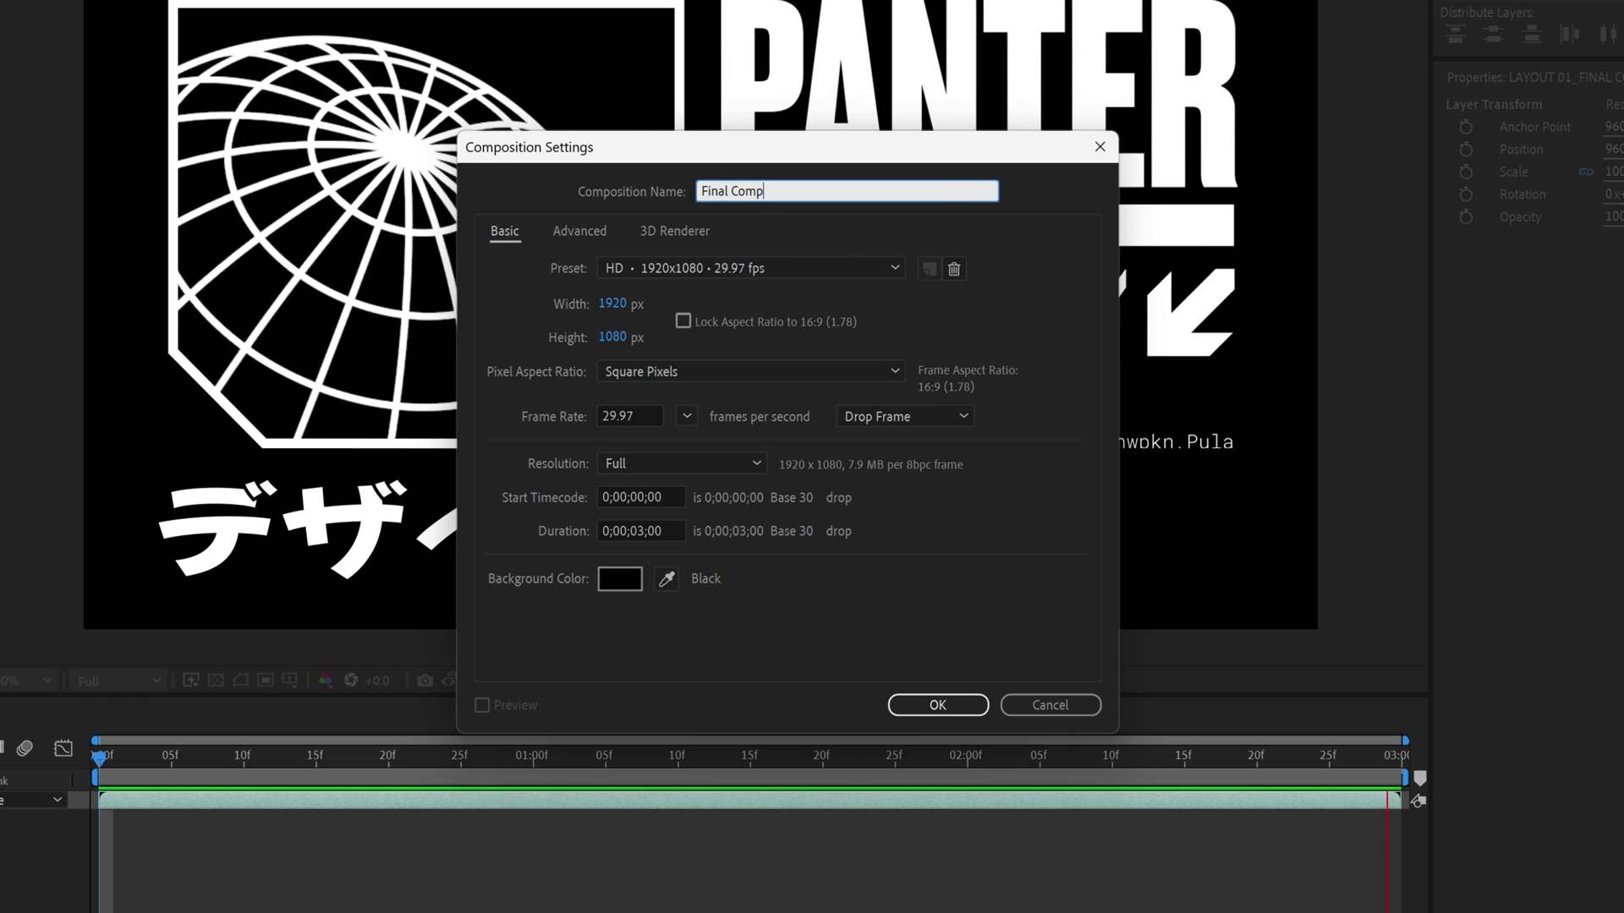
pyautogui.click(938, 705)
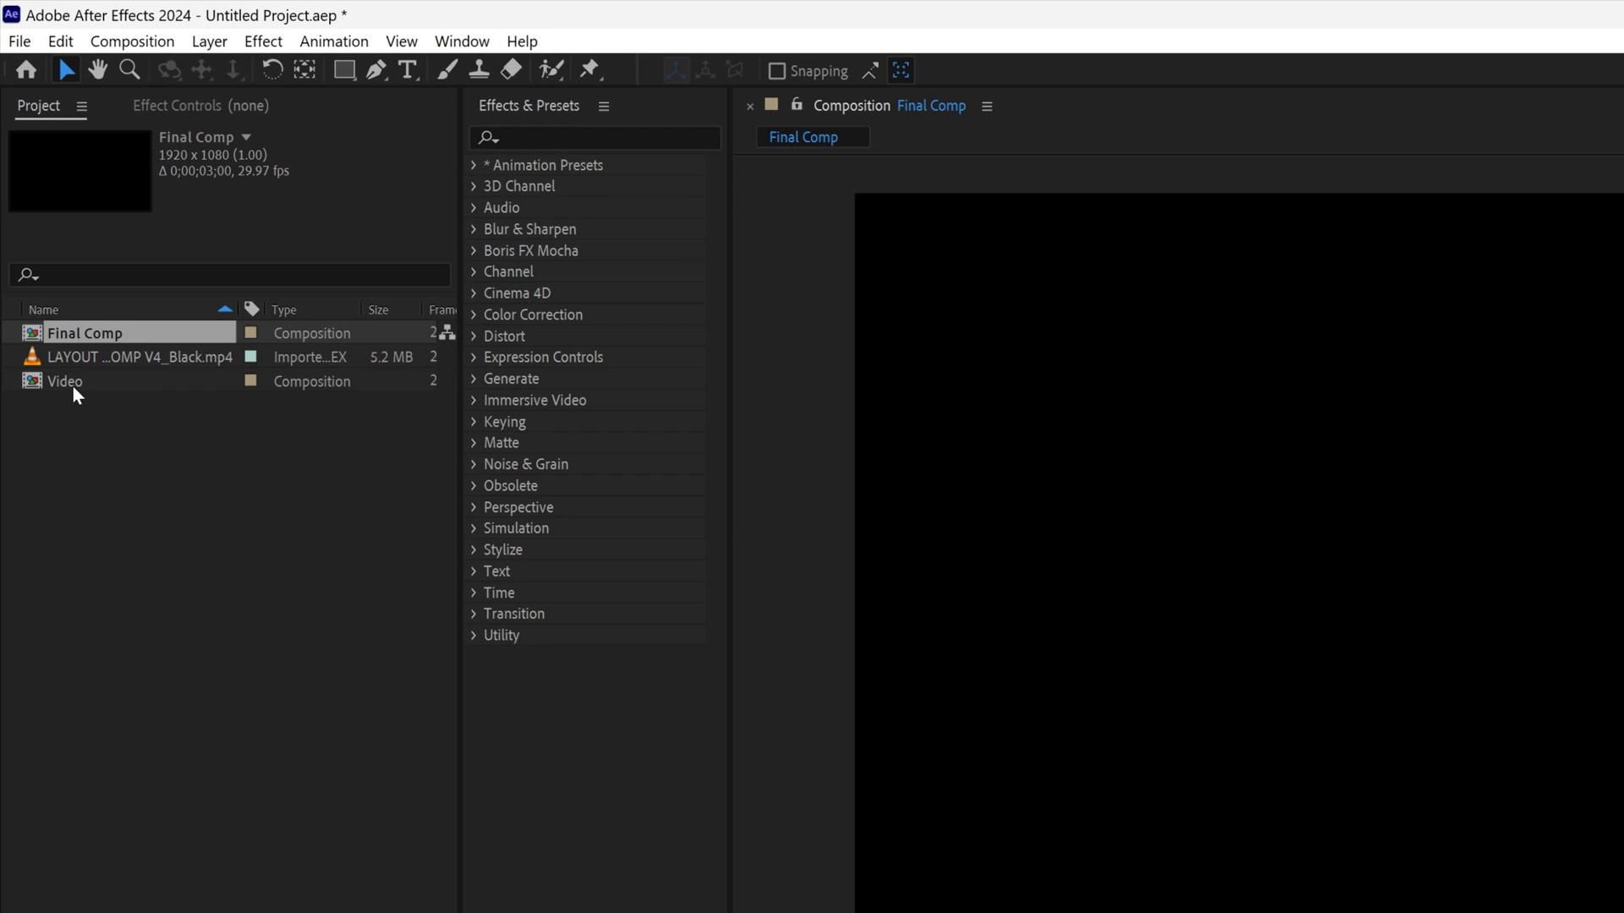
# - Add the Video composition to the Final Comp timeline, then import IMG.jpg and place it above Video
pyautogui.click(73, 382)
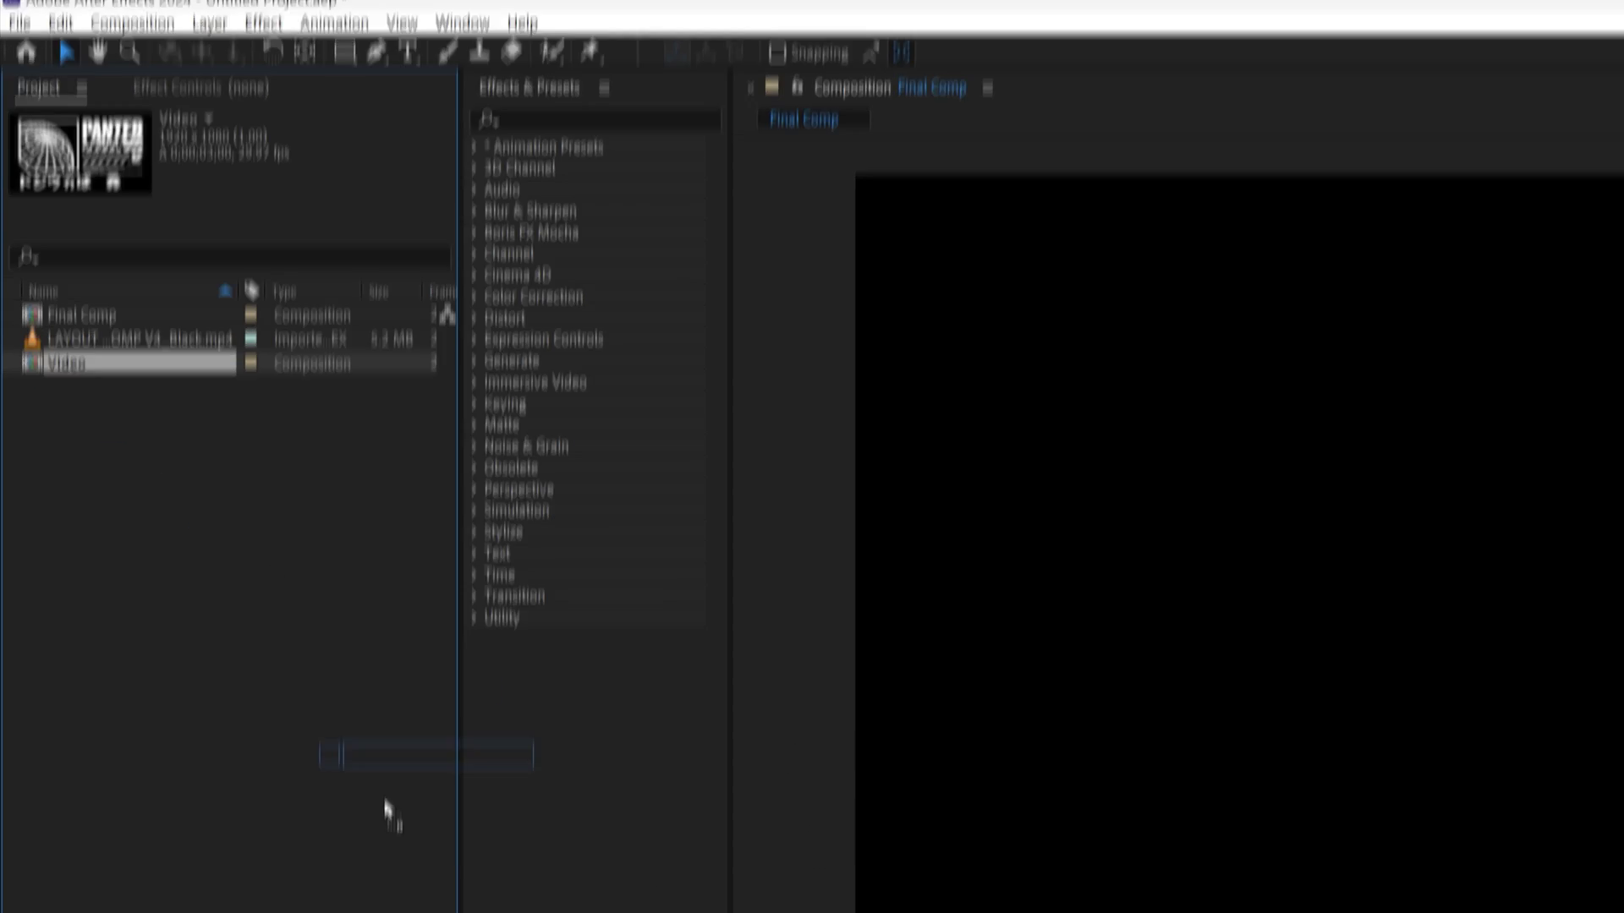
pyautogui.moveTo(389, 811); pyautogui.dragTo(420, 719)
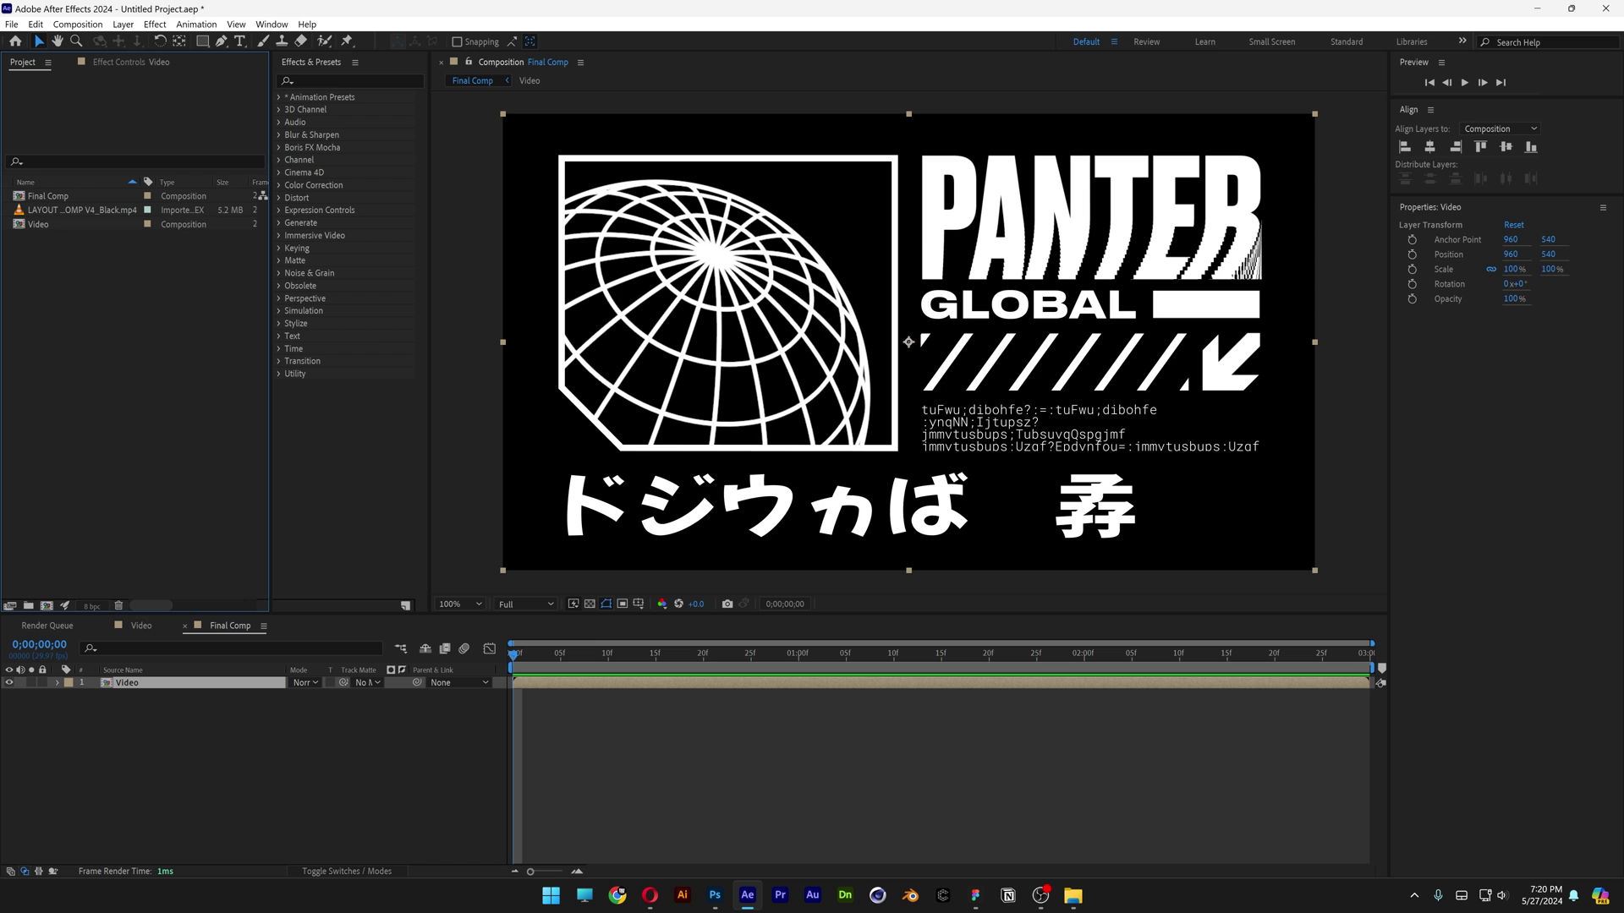
pyautogui.moveTo(756, 274); pyautogui.dragTo(254, 369)
pyautogui.moveTo(47, 215); pyautogui.dragTo(163, 679)
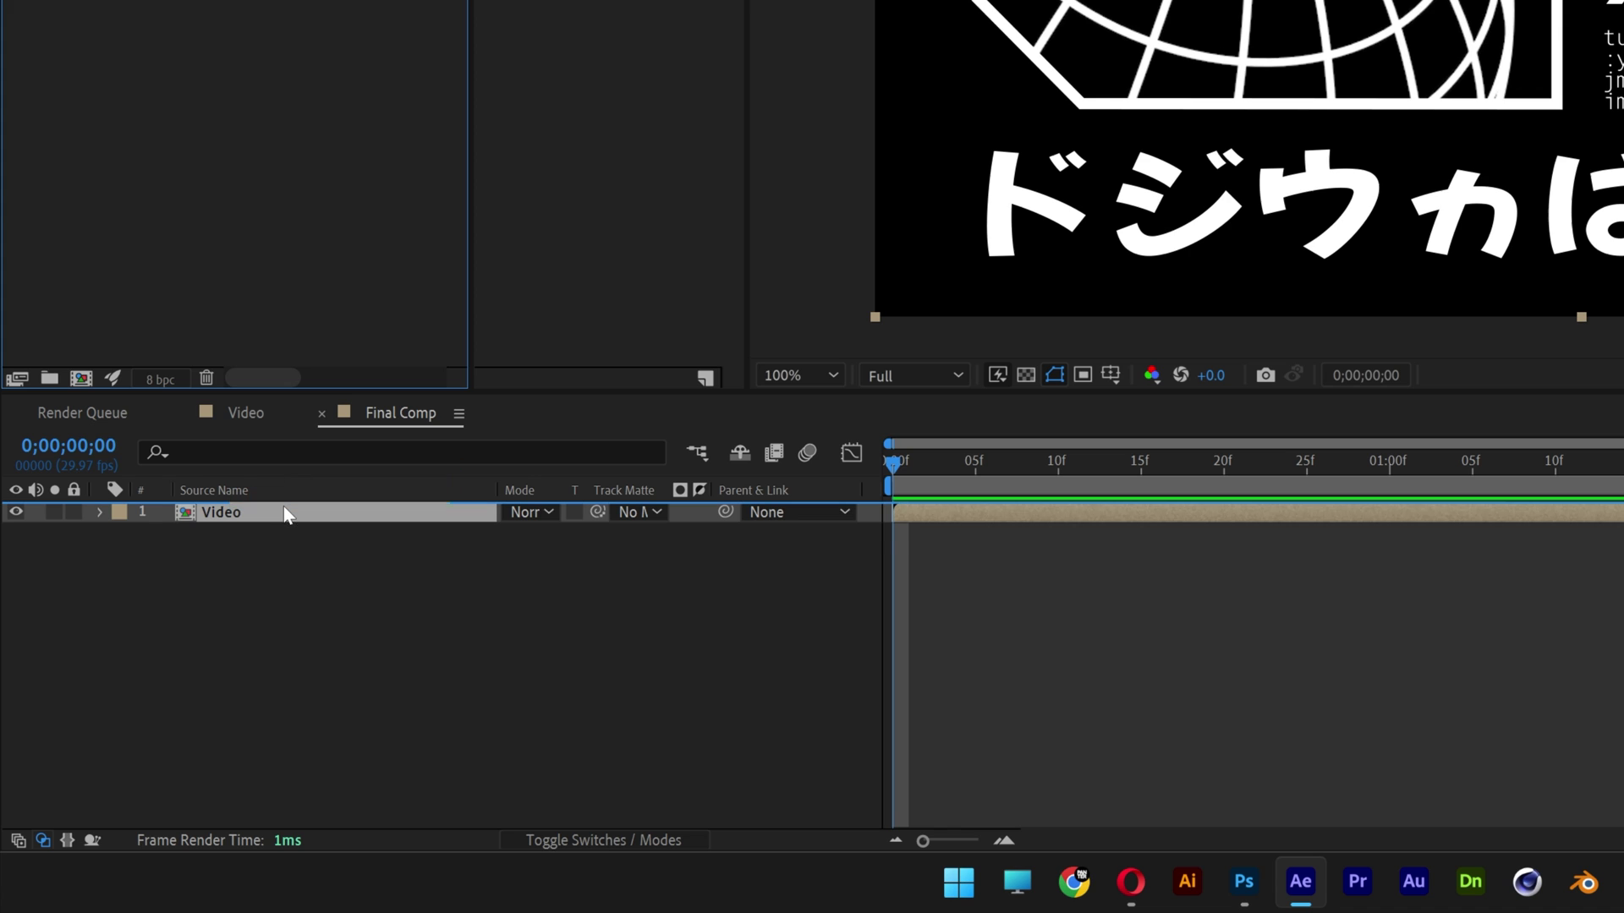
pyautogui.moveTo(284, 508); pyautogui.dragTo(284, 507)
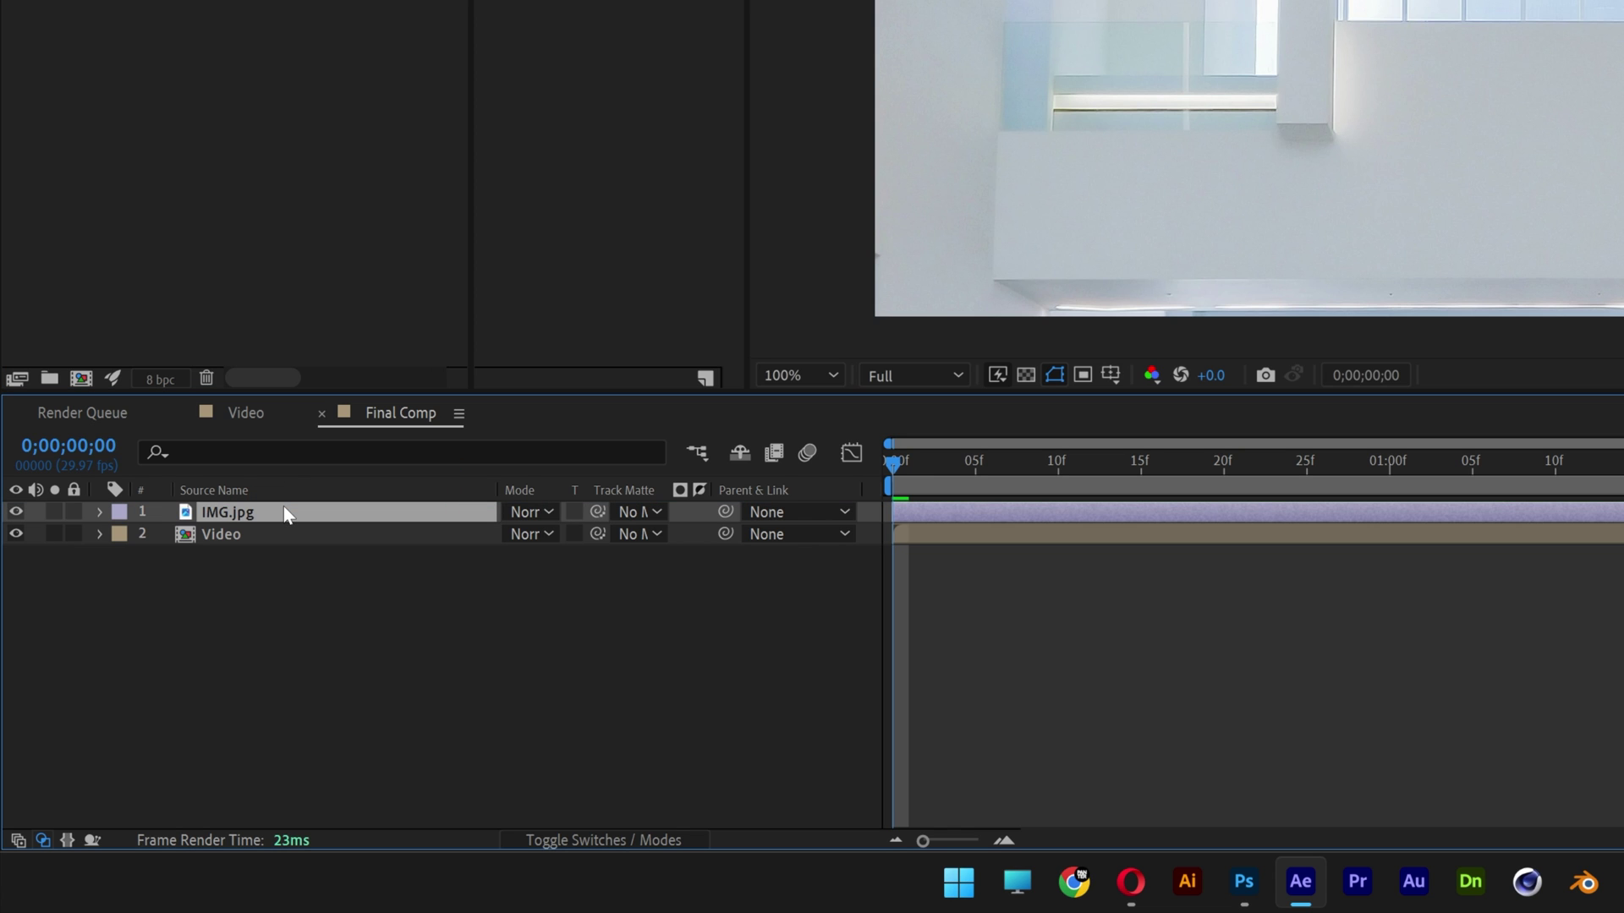
# - Scale the IMG.jpg layer to 67% and hide it
pyautogui.press('s')
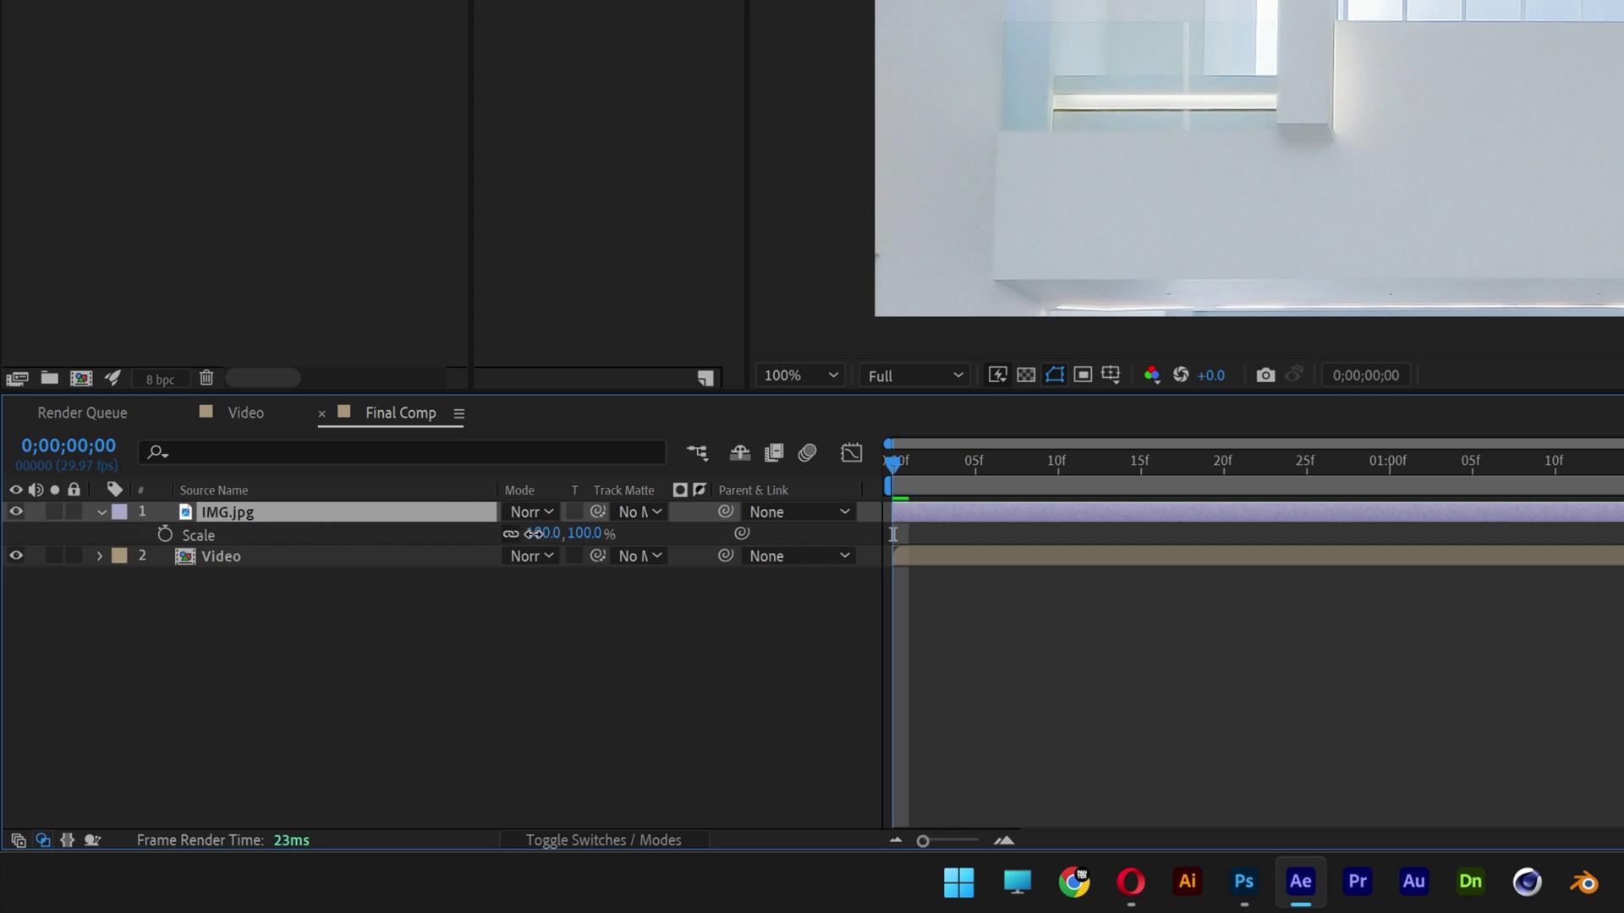
pyautogui.moveTo(541, 534); pyautogui.dragTo(492, 534)
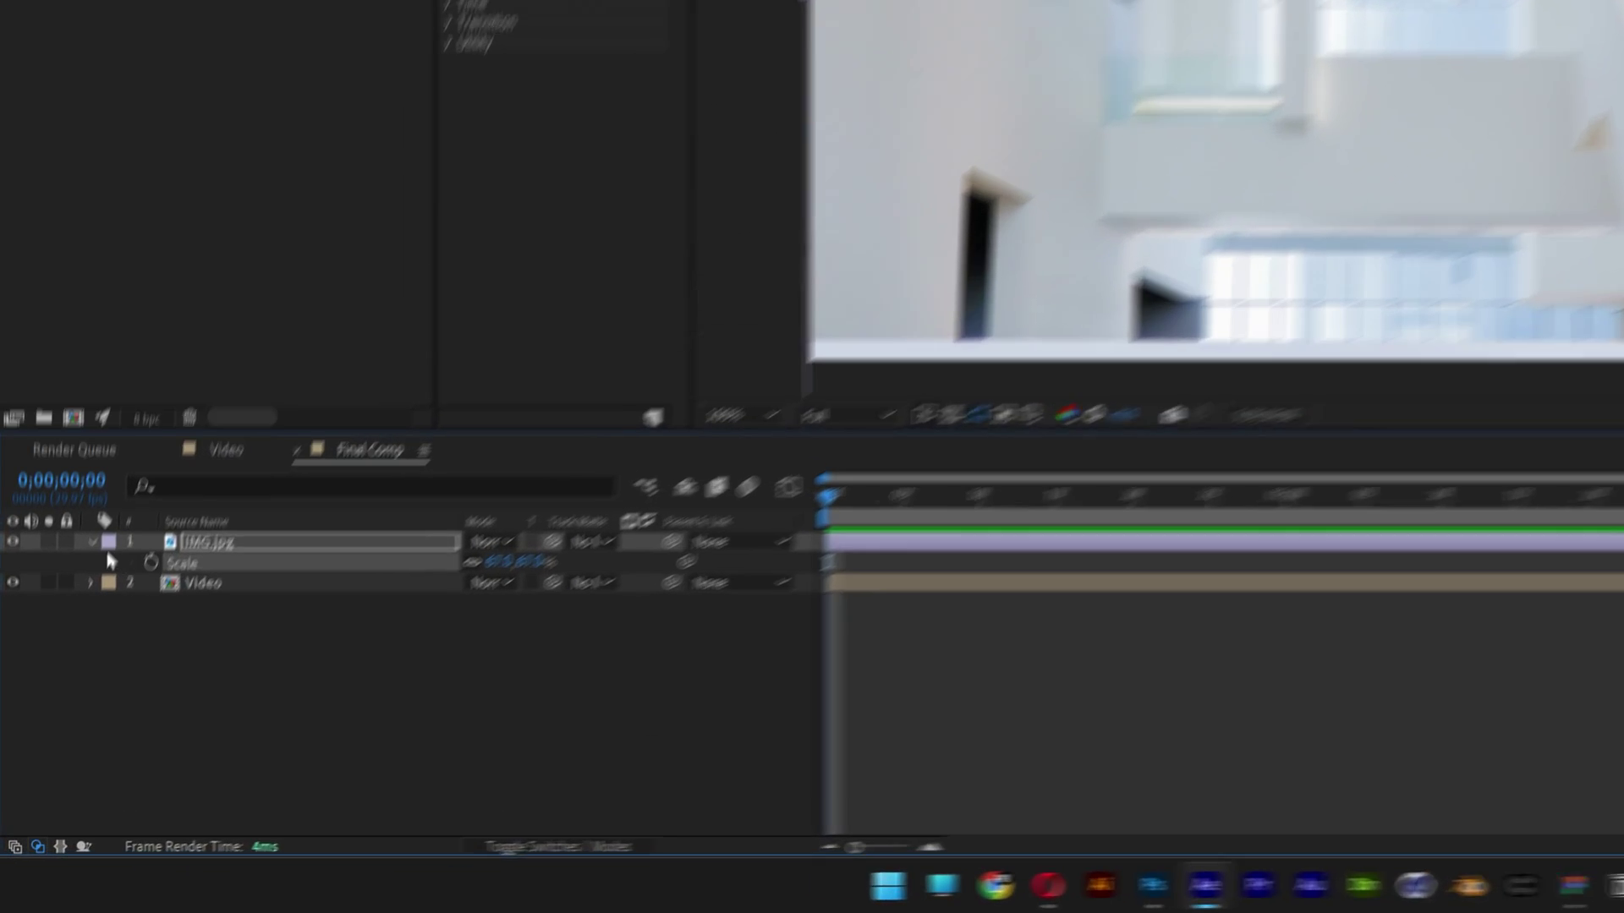
pyautogui.click(15, 512)
# - Apply the Displacement Map effect to the Video layer with IMG.jpg as its displacement map layer
pyautogui.click(269, 563)
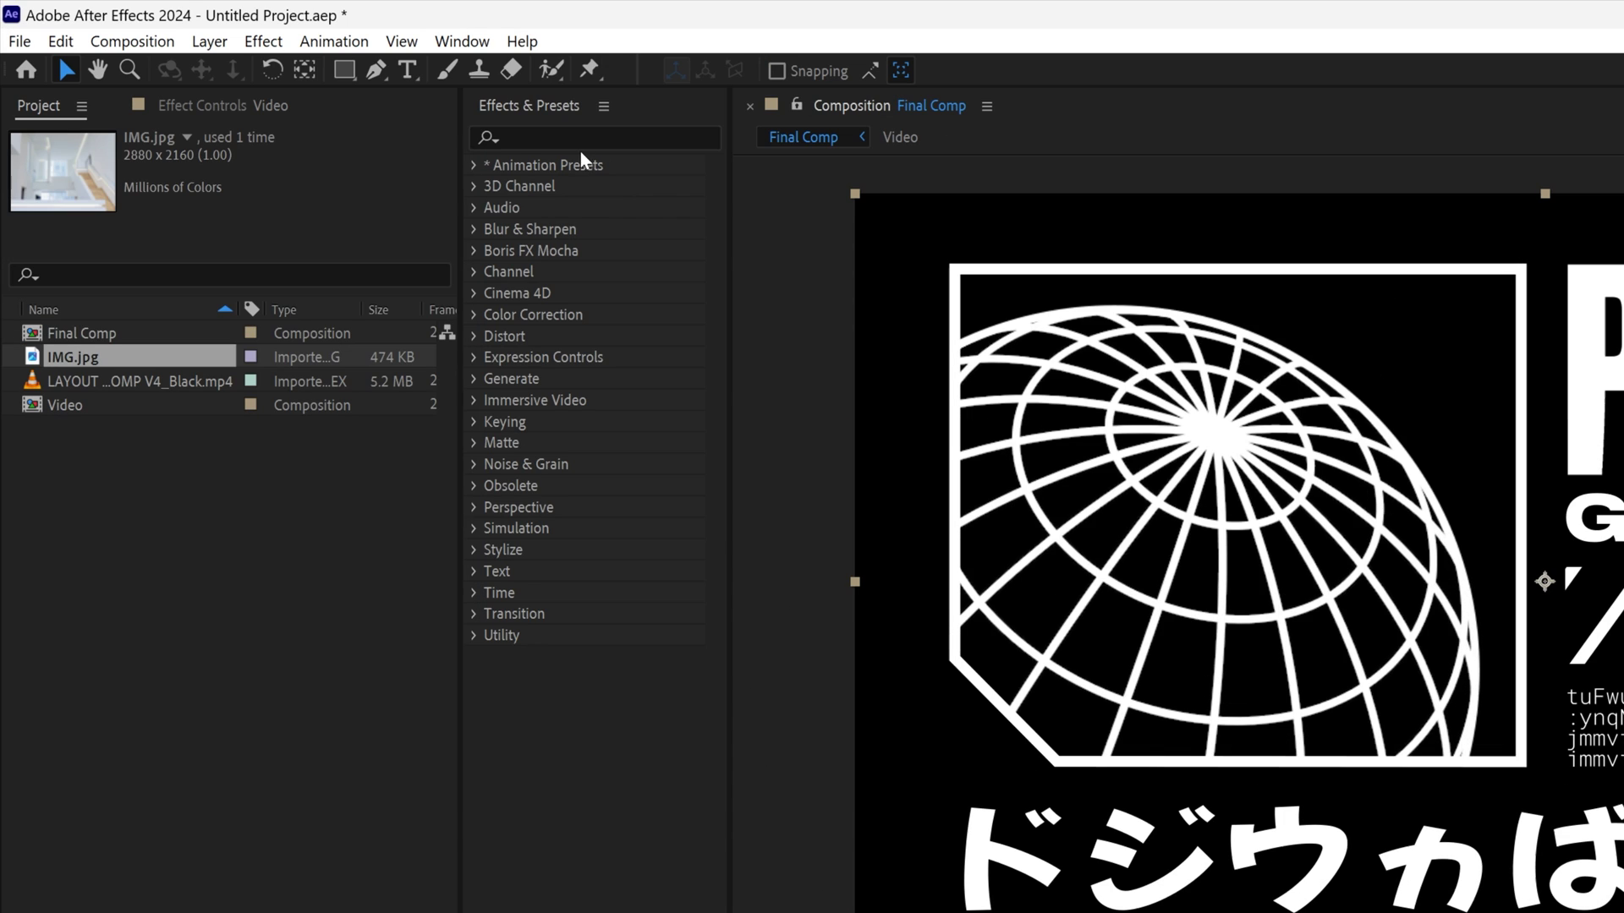
pyautogui.click(580, 142)
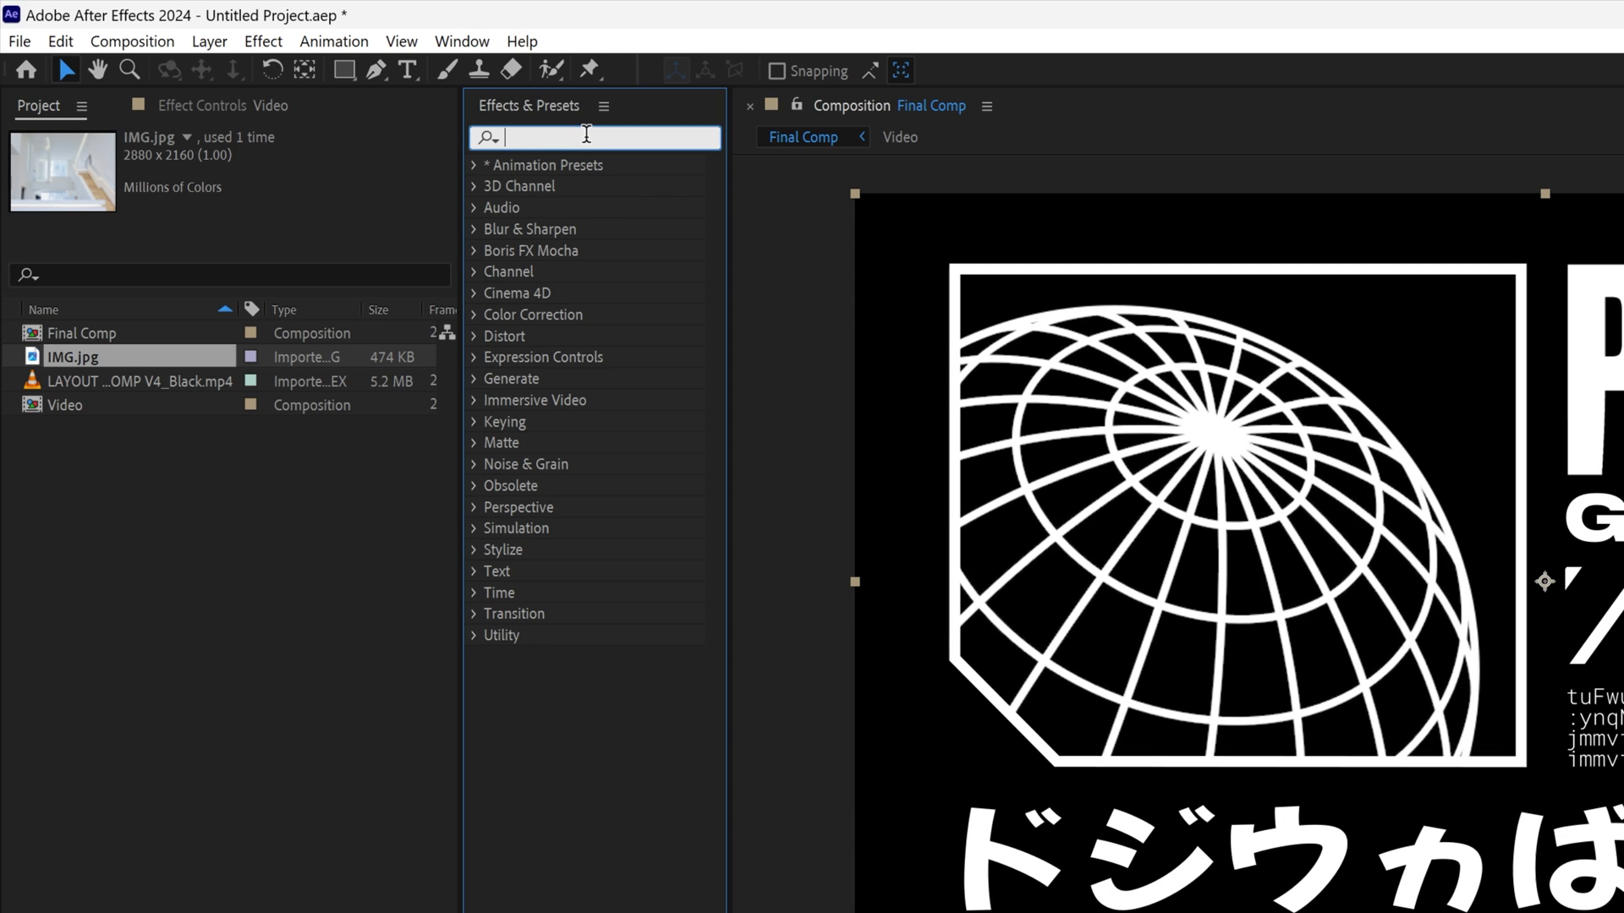
pyautogui.write('displace')
pyautogui.click(586, 187)
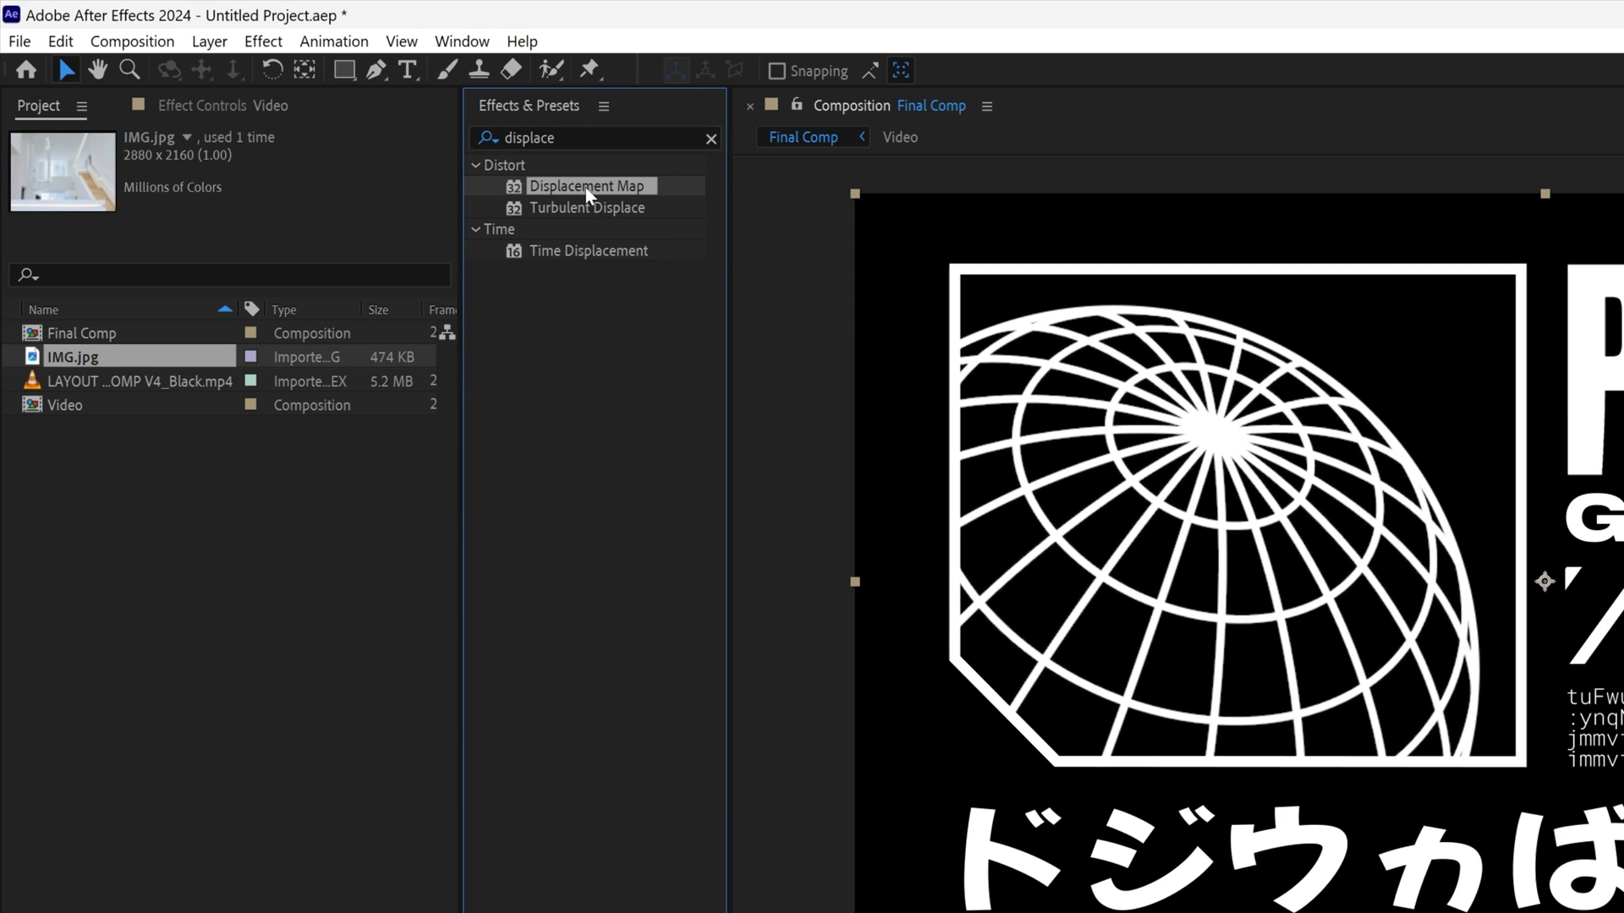
pyautogui.moveTo(573, 190); pyautogui.dragTo(268, 554)
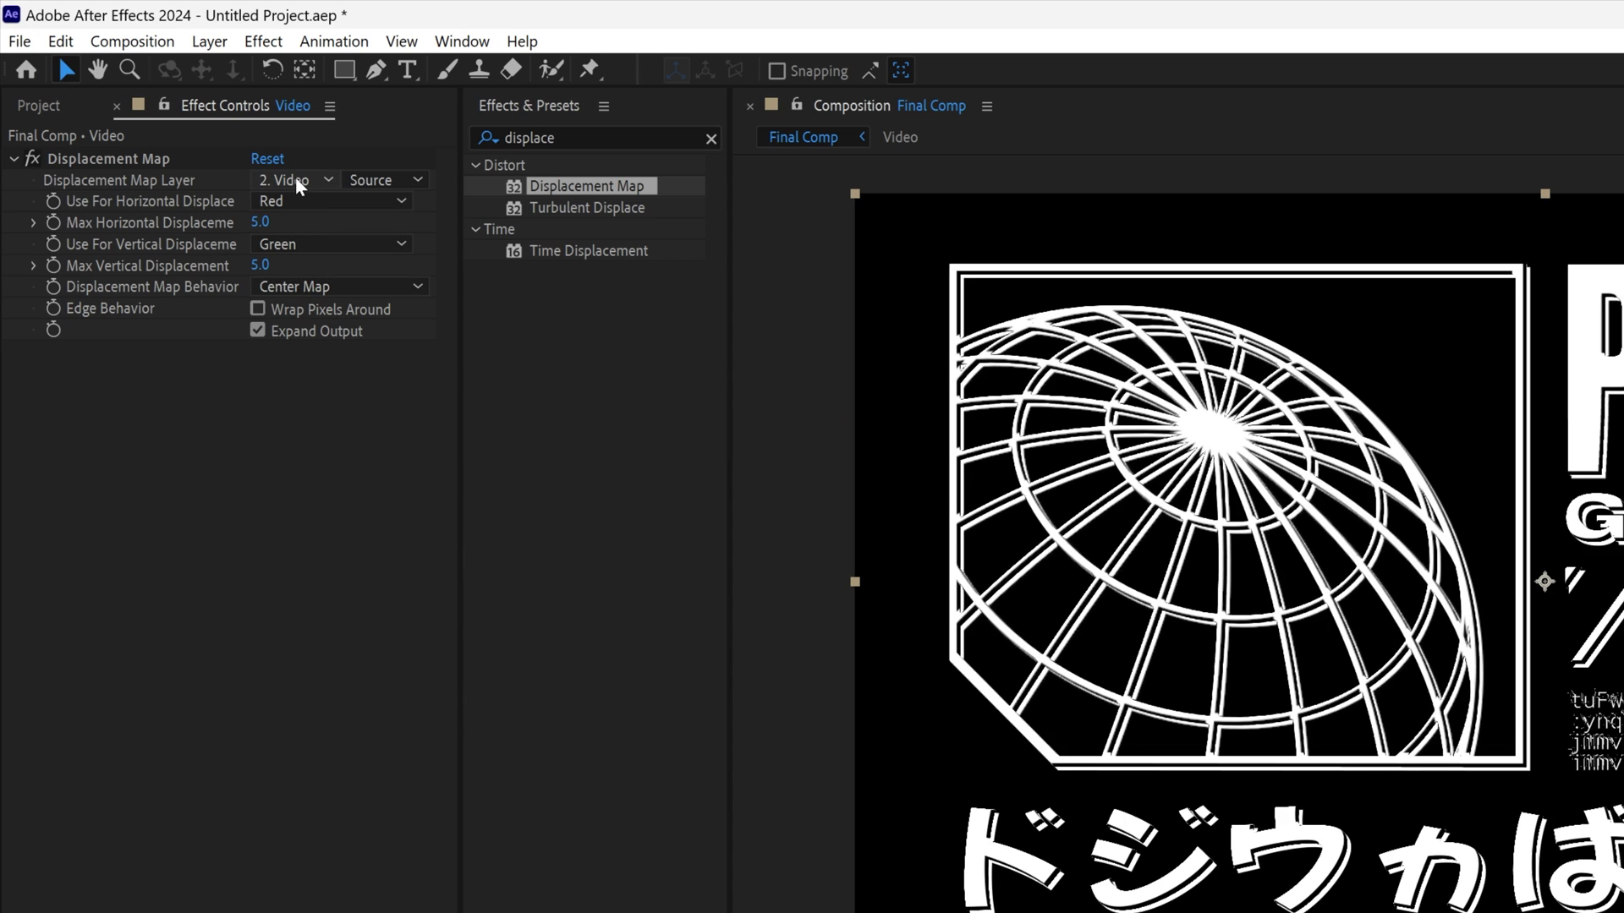
pyautogui.click(296, 180)
pyautogui.click(345, 244)
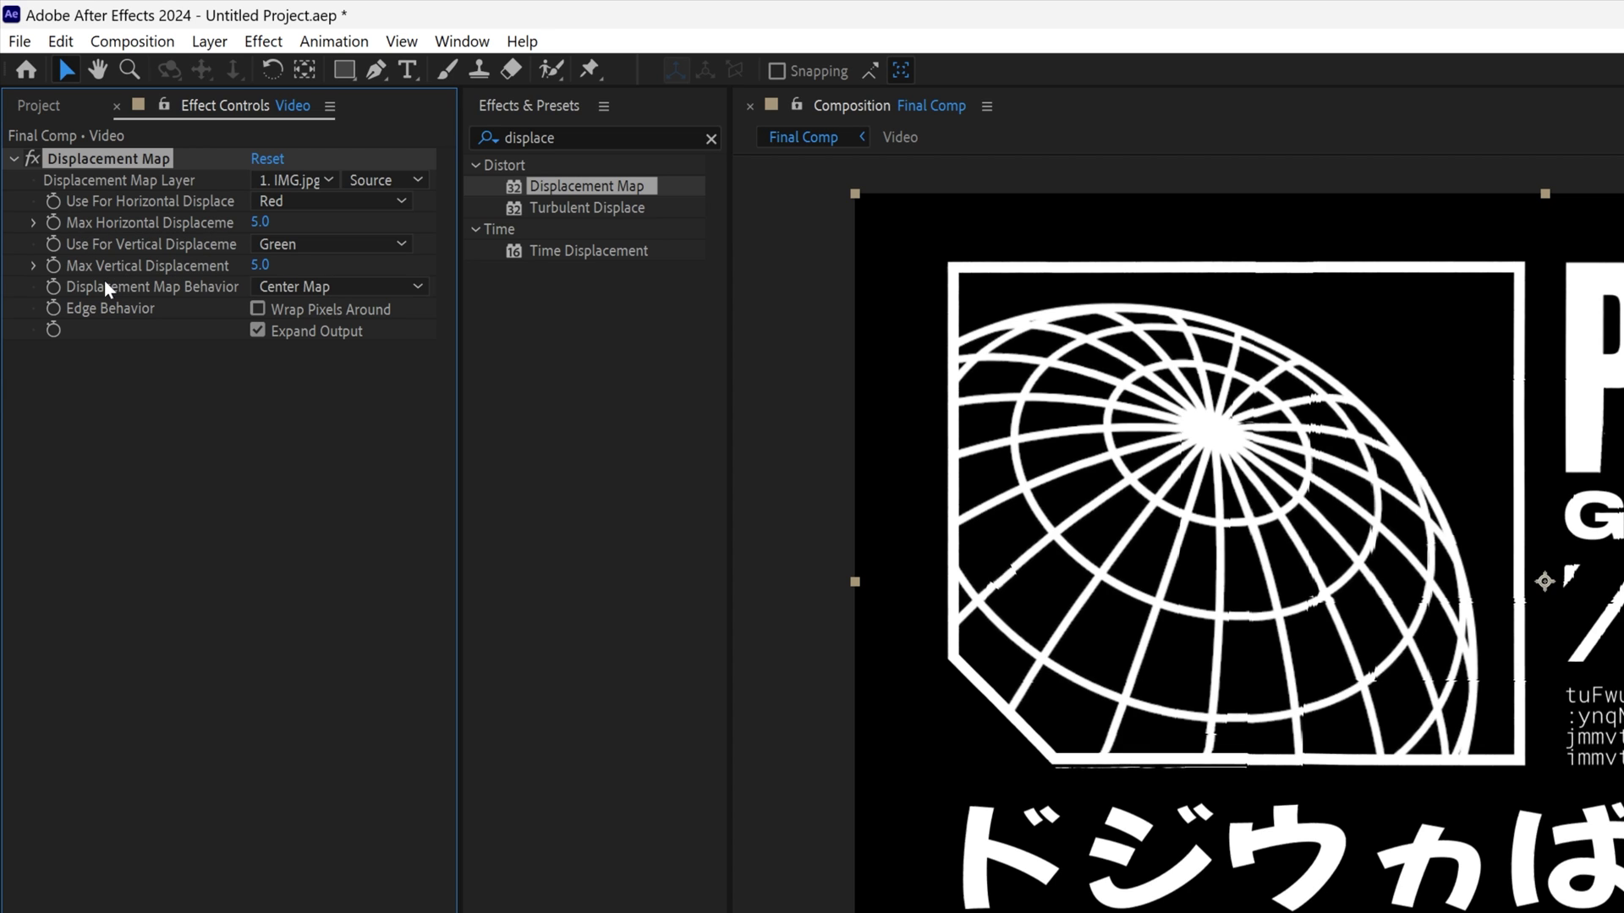
# - Try out stronger maximum horizontal and vertical displacement amounts on the Video layer
pyautogui.moveTo(259, 223); pyautogui.dragTo(350, 227)
pyautogui.moveTo(261, 265); pyautogui.dragTo(207, 250)
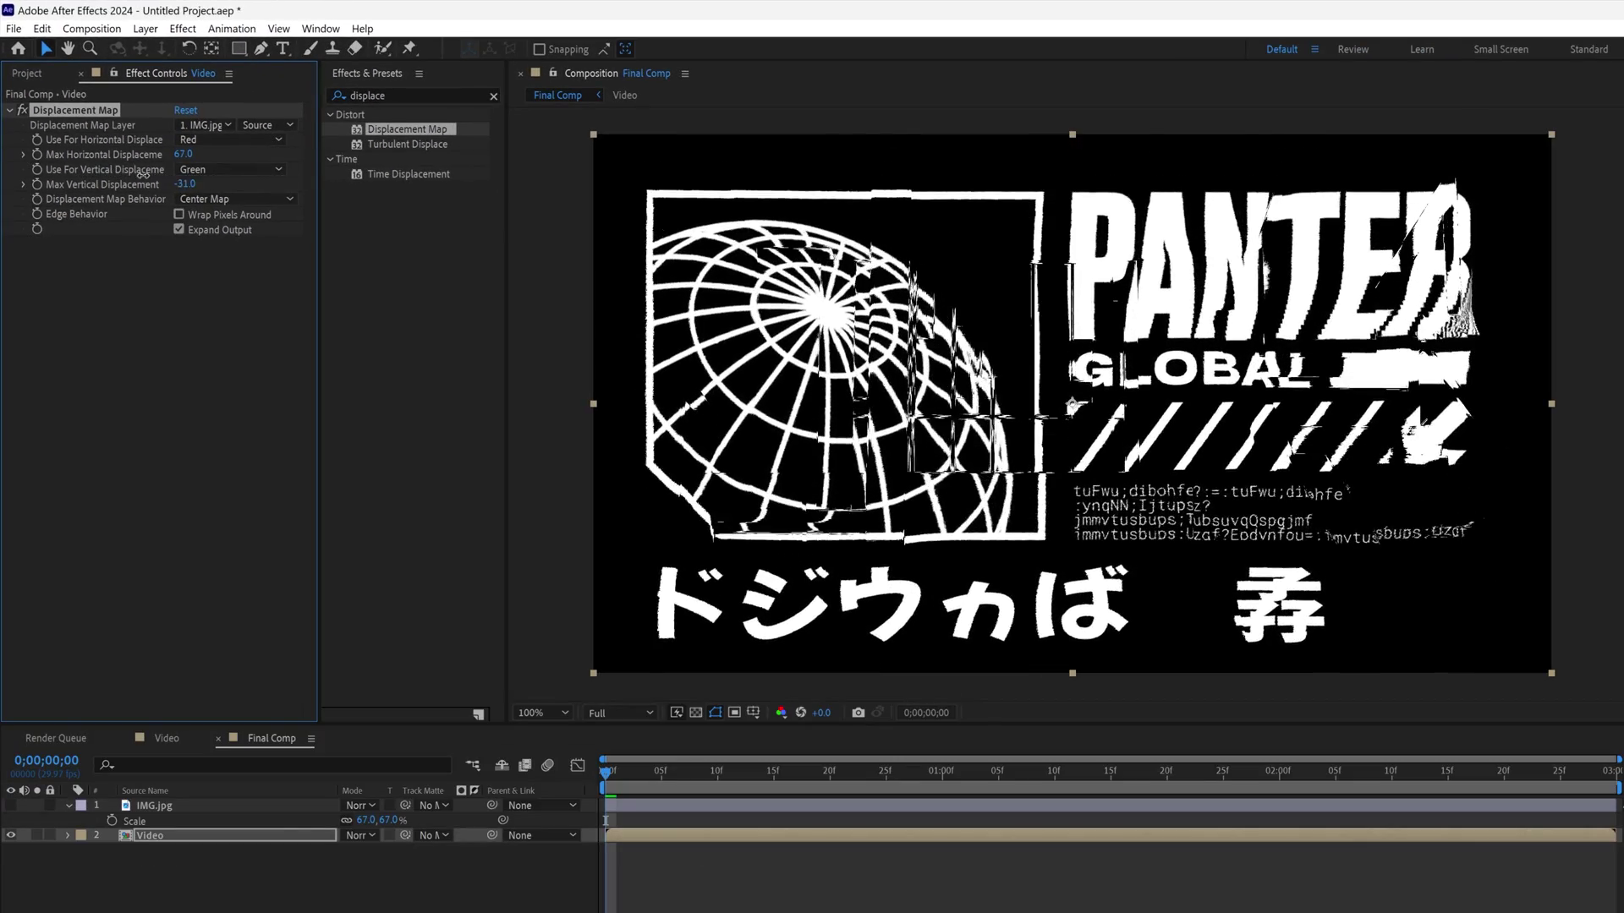
pyautogui.moveTo(143, 173); pyautogui.dragTo(243, 186)
# - Set the maximum horizontal and vertical displacement to 0 and keyframe both at frame 10
pyautogui.click(185, 155)
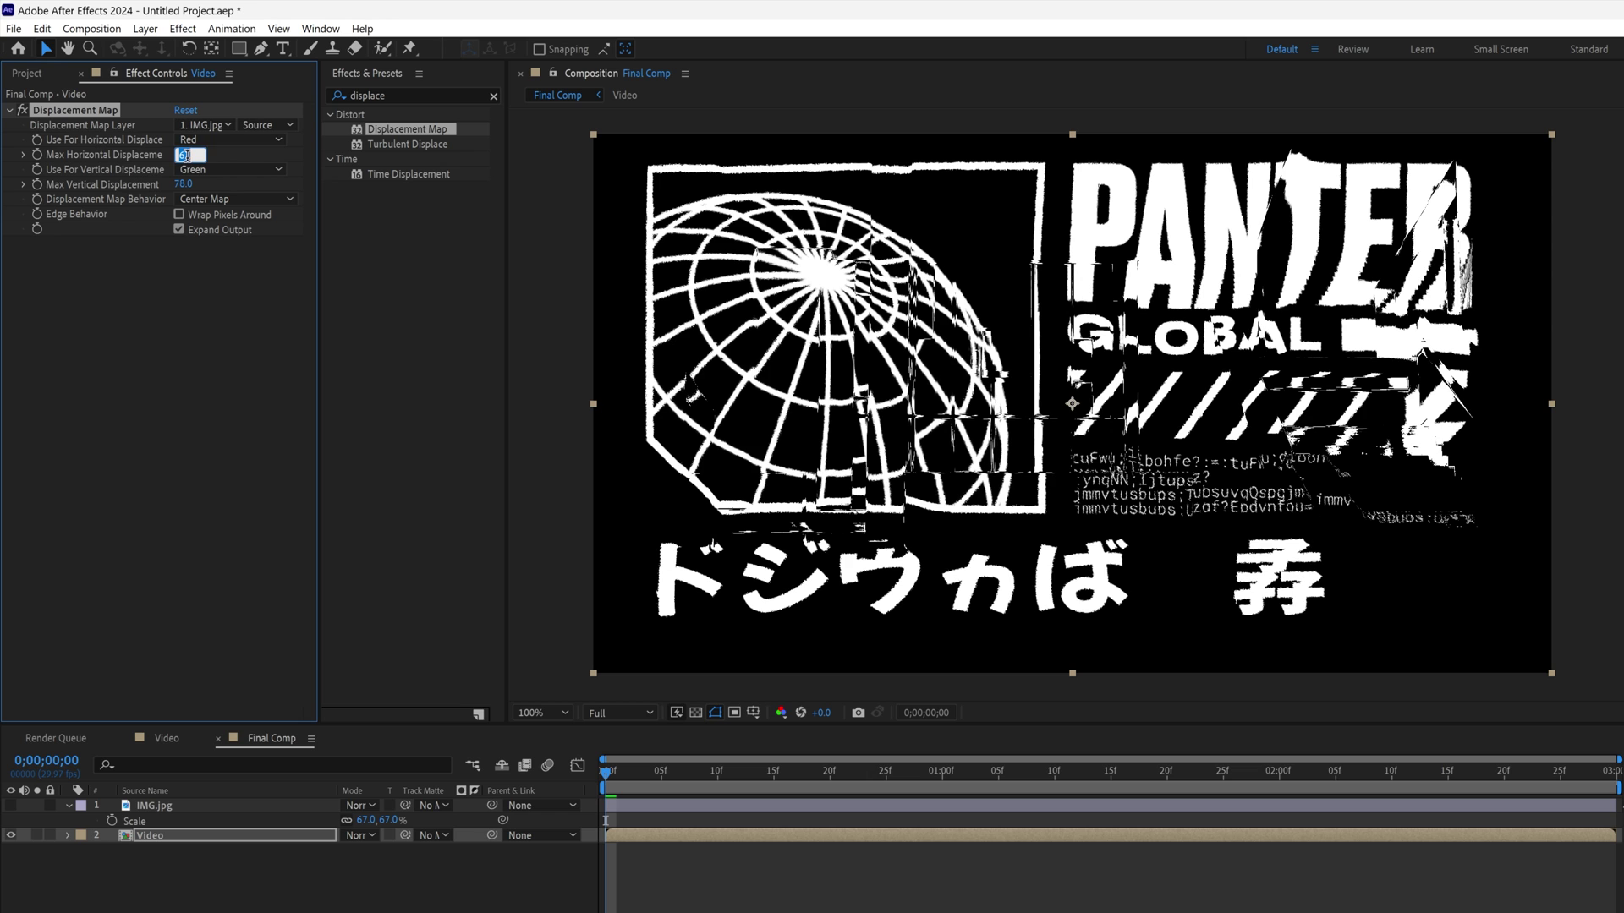
pyautogui.click(188, 184)
pyautogui.write('0')
pyautogui.click(231, 181)
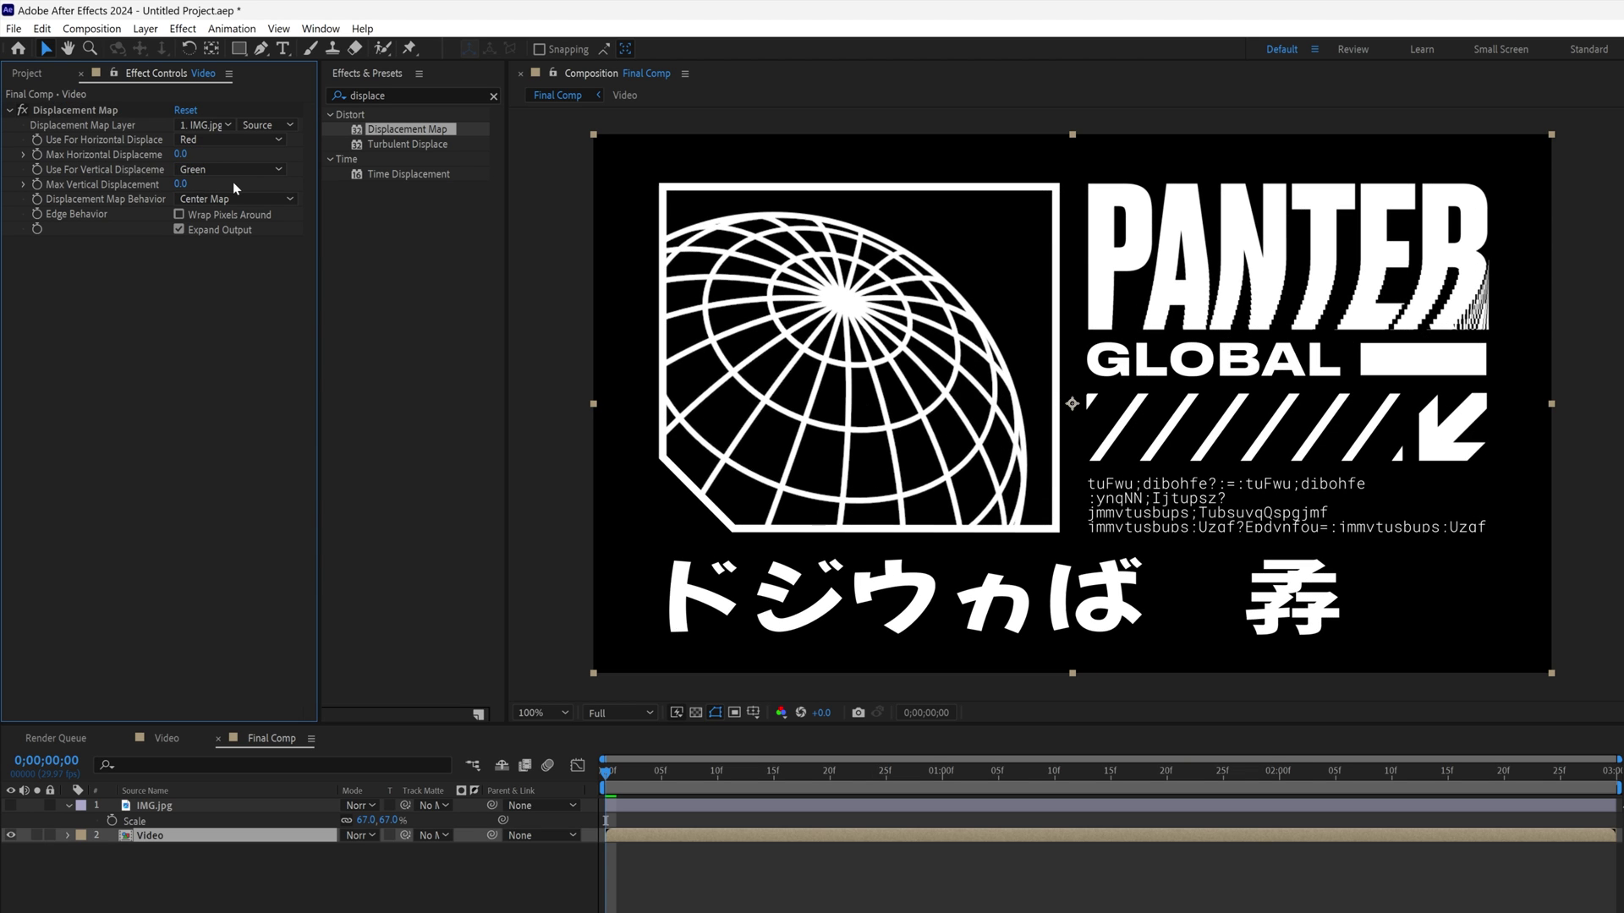
pyautogui.click(661, 772)
pyautogui.click(716, 774)
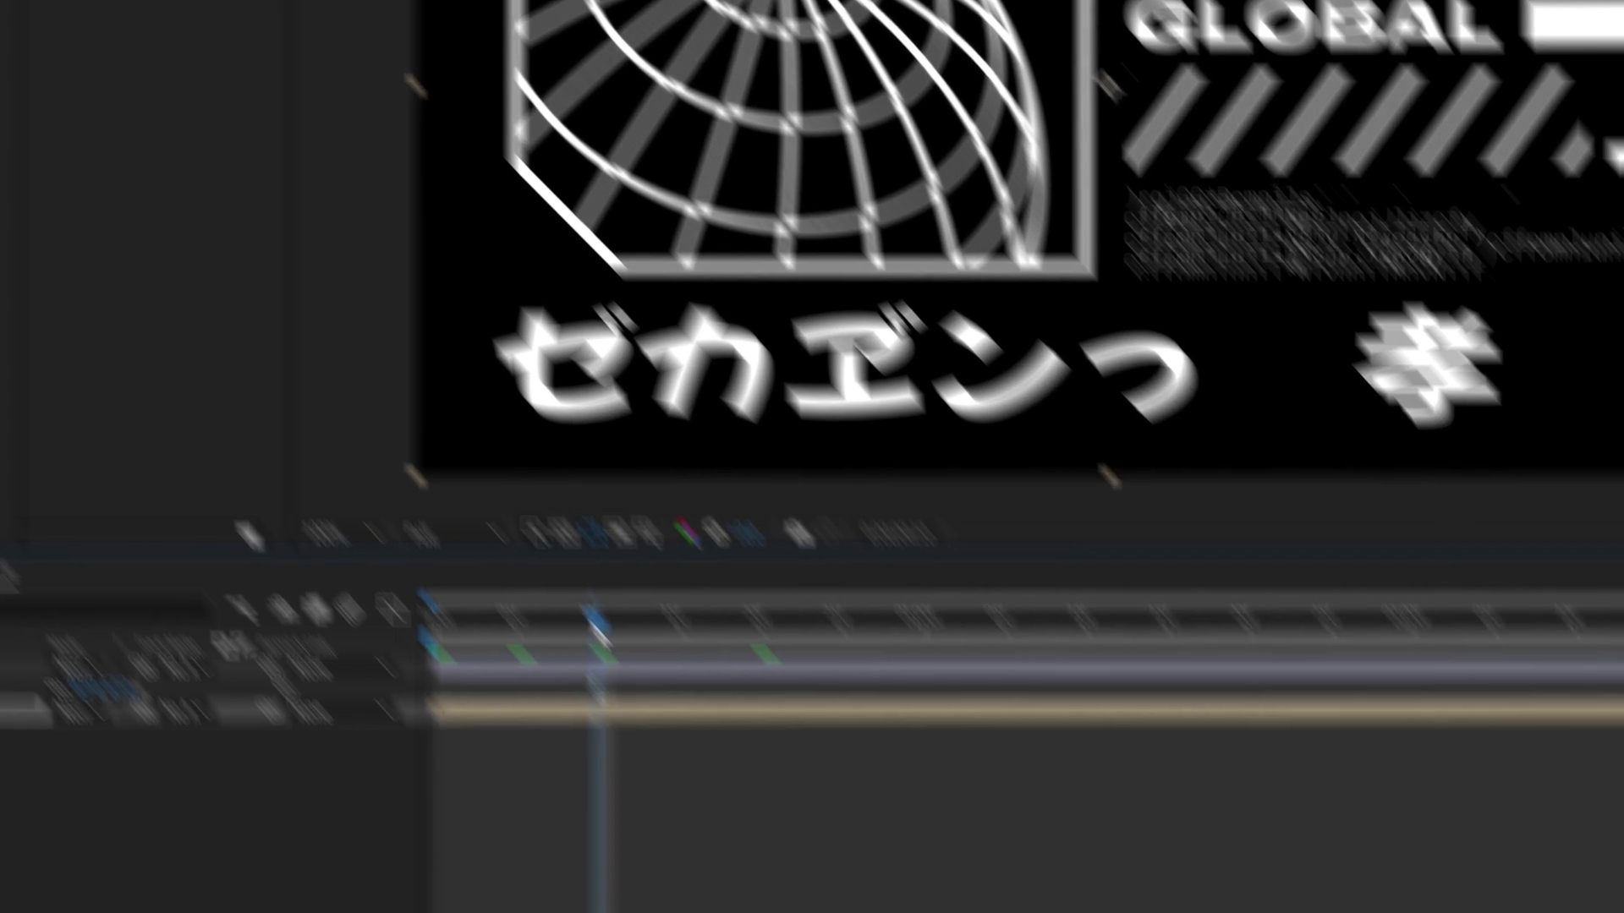
# - At frame 20, set the maximum horizontal displacement to -150 and increase the maximum vertical displacement
pyautogui.moveTo(464, 481); pyautogui.dragTo(625, 482)
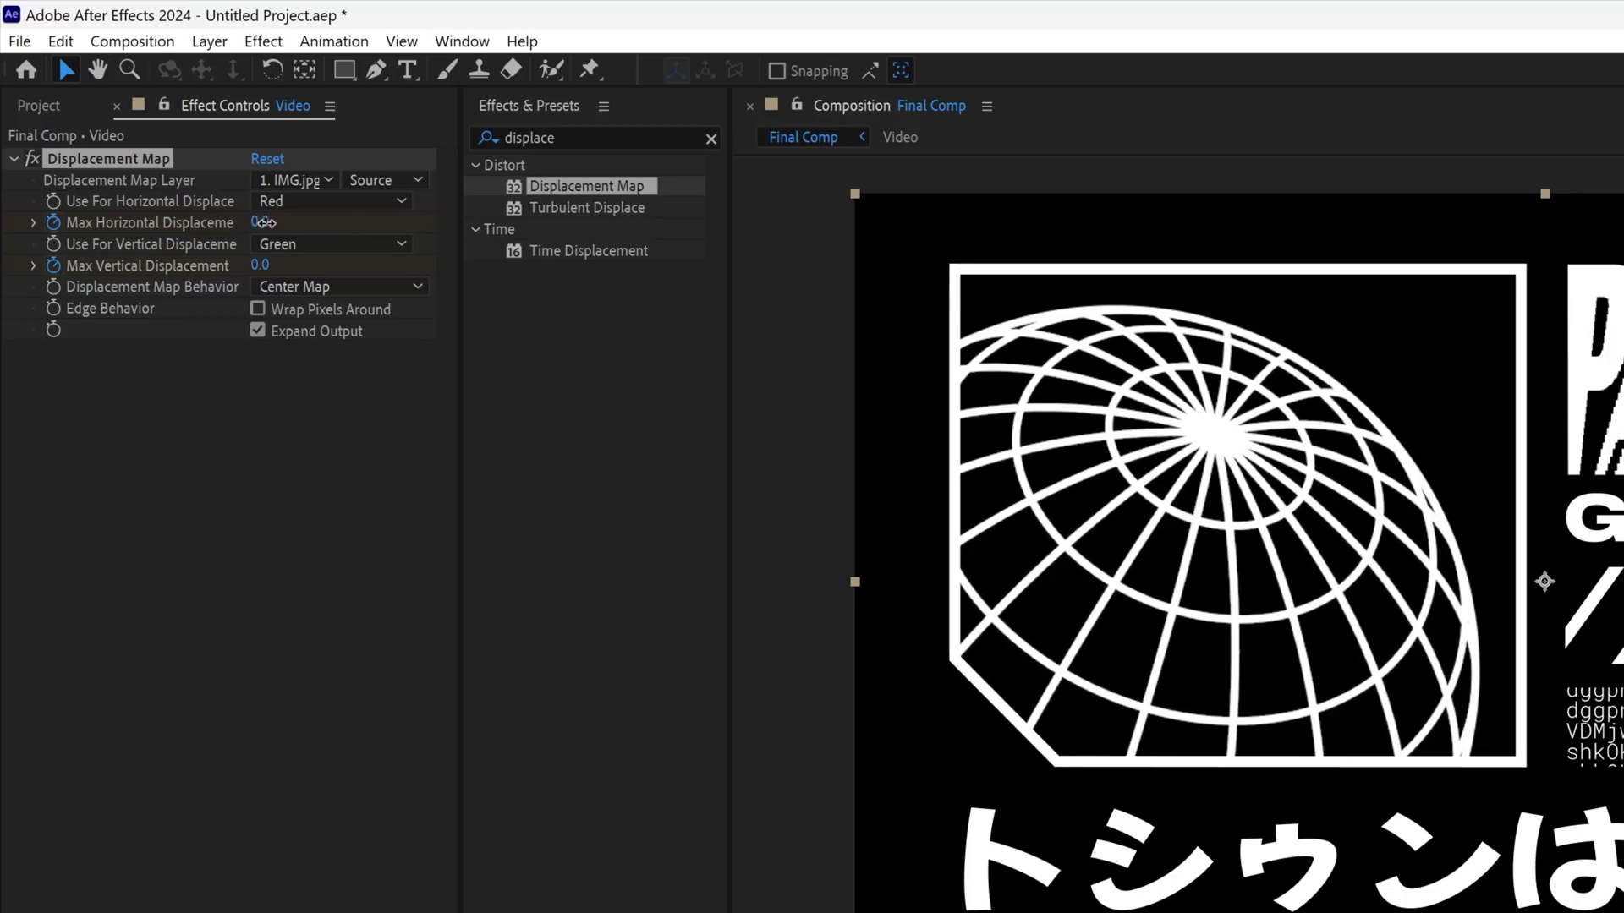
pyautogui.moveTo(265, 221); pyautogui.dragTo(55, 201)
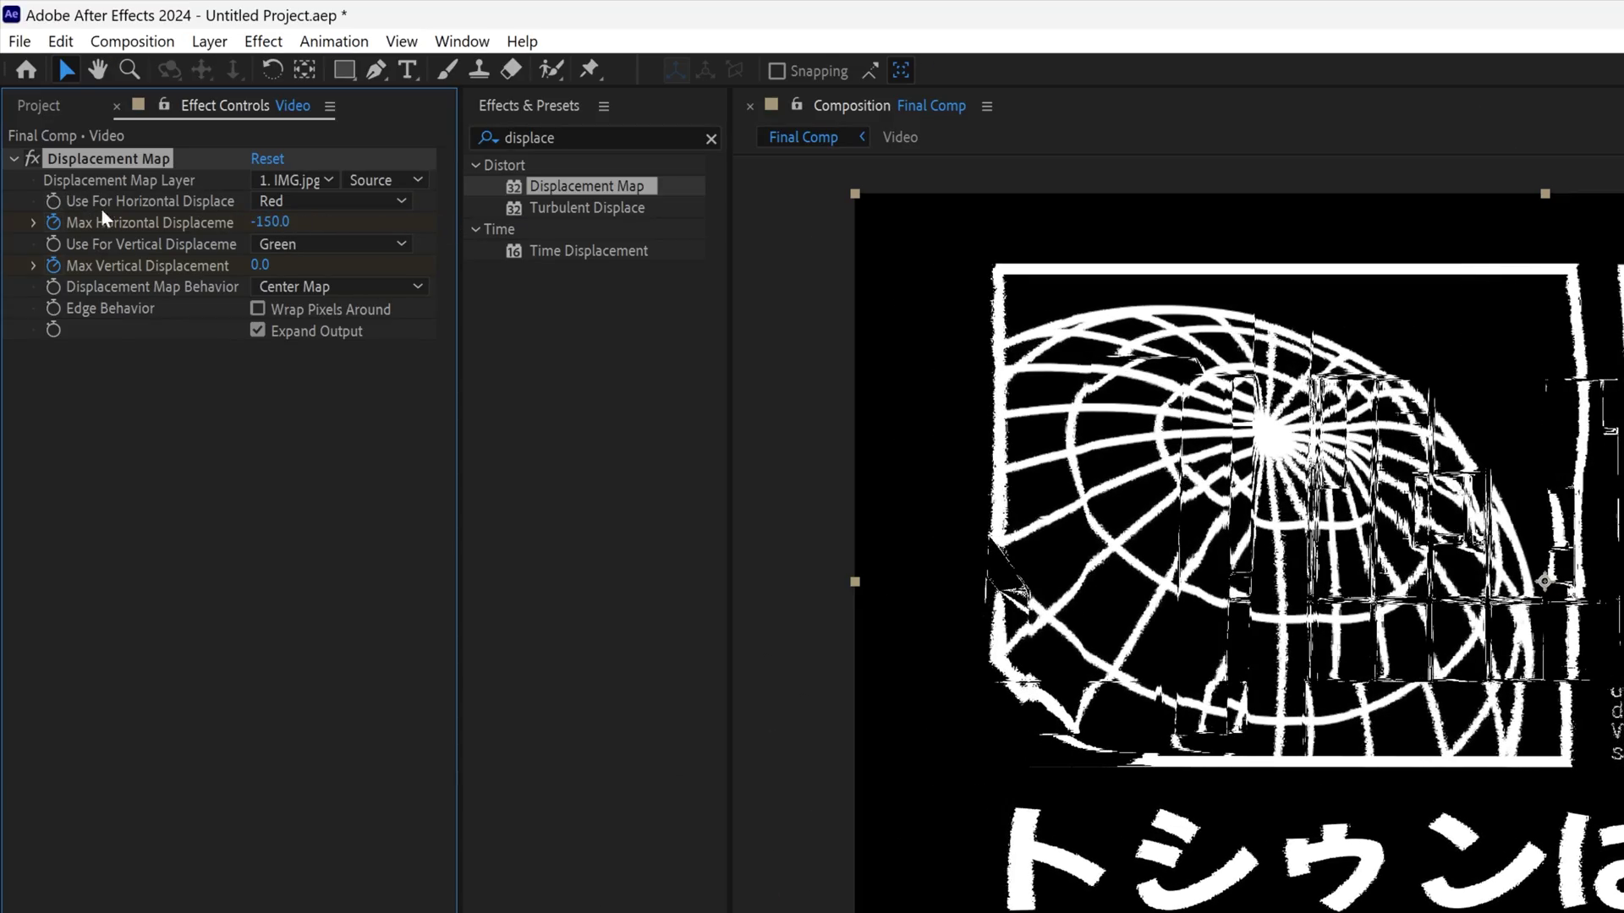
pyautogui.moveTo(261, 265); pyautogui.dragTo(293, 266)
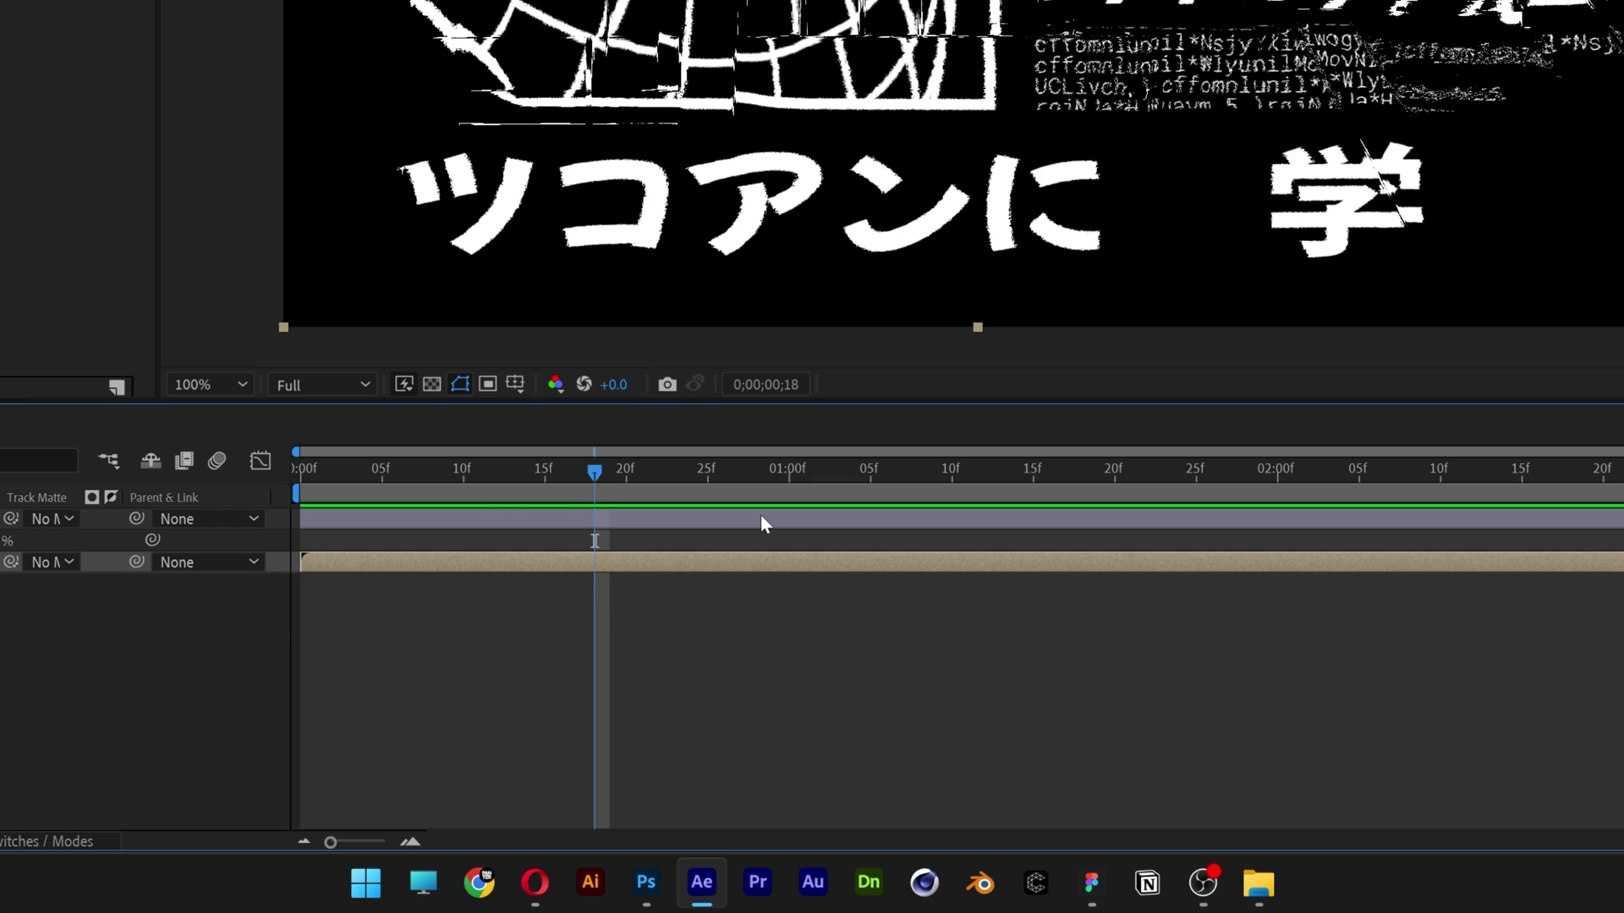
# - Reveal the Video layer's displacement keyframes, apply Easy Ease to all of them, and paste copied keyframes at frame 25
pyautogui.press('u')
pyautogui.click(714, 647)
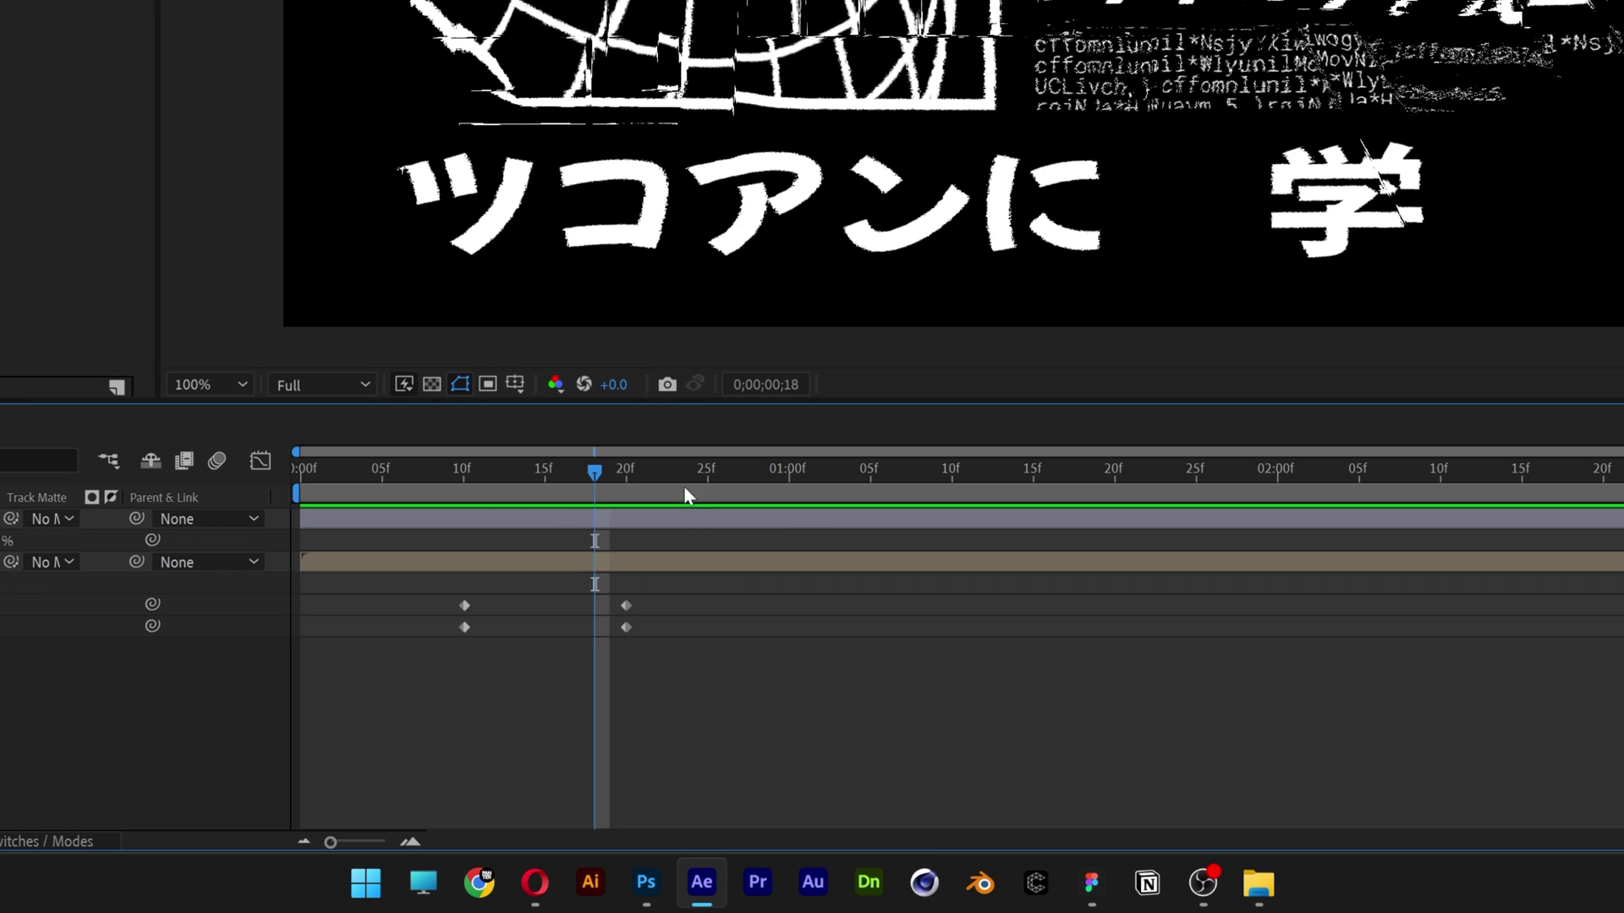
pyautogui.click(708, 470)
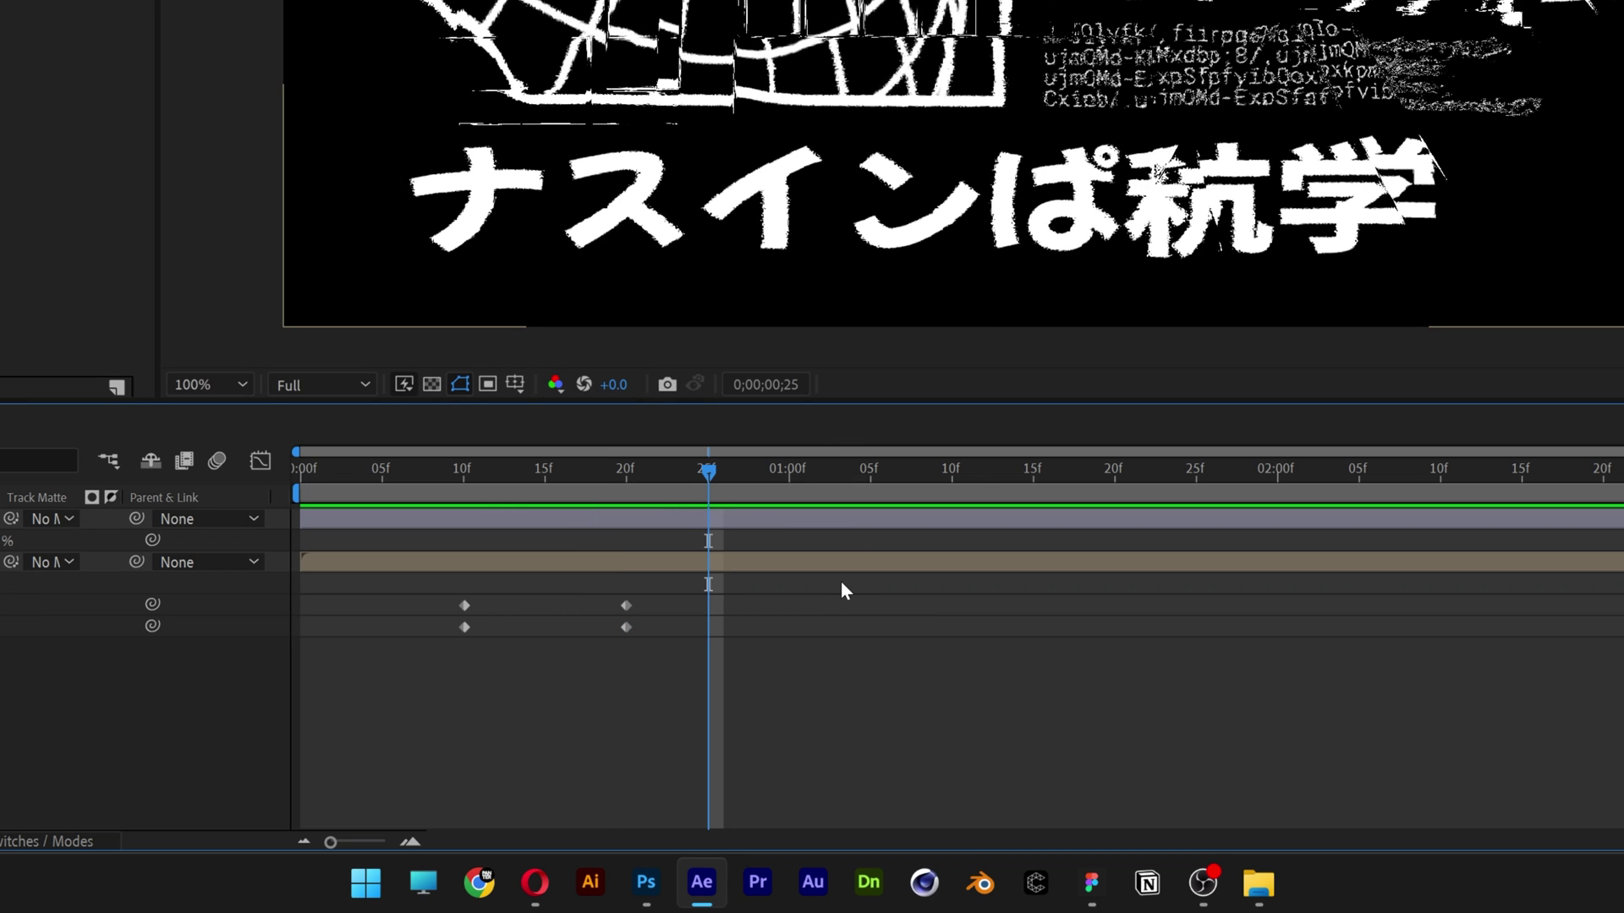
pyautogui.moveTo(840, 583); pyautogui.dragTo(358, 658)
pyautogui.rightClick(464, 629)
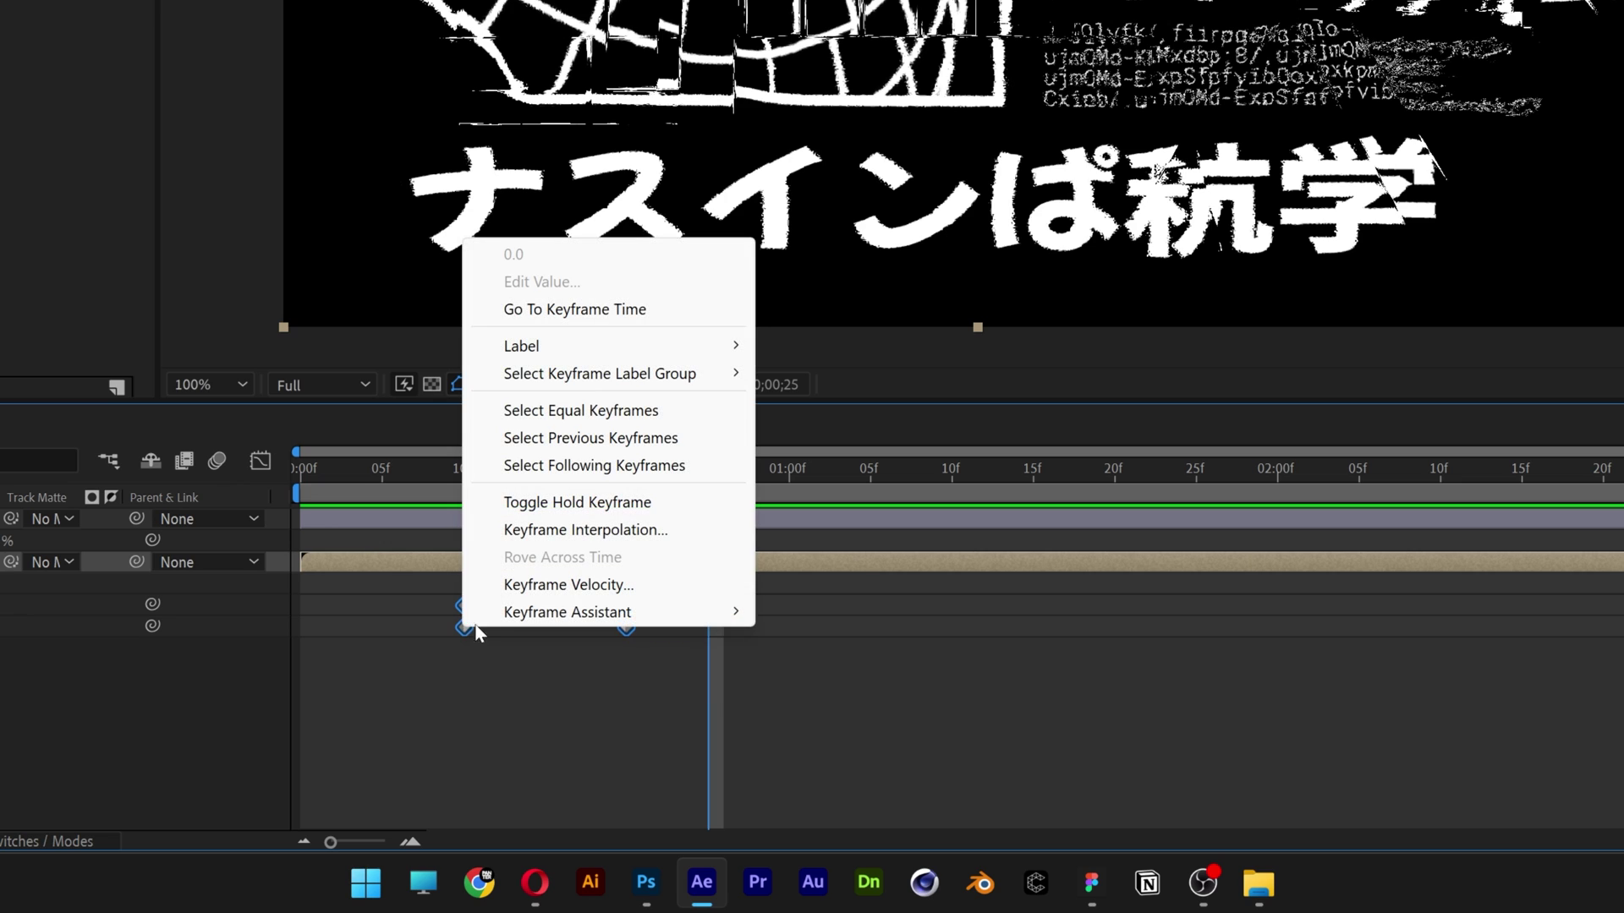
pyautogui.moveTo(575, 612)
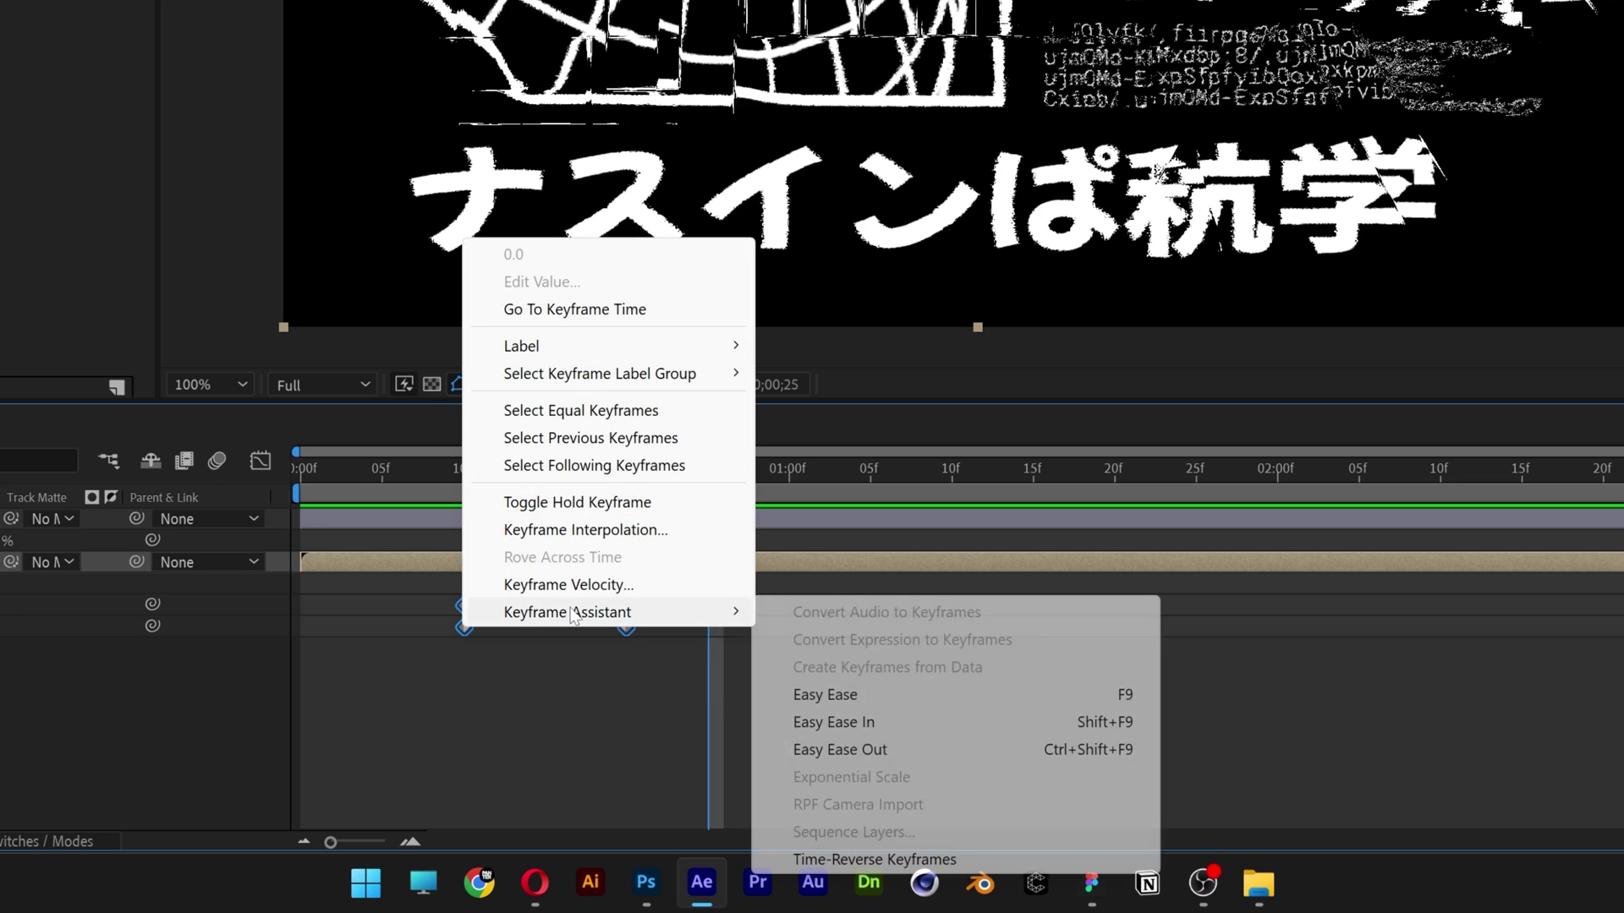
pyautogui.click(862, 687)
pyautogui.click(788, 655)
pyautogui.hotkey('ctrl', 'v')
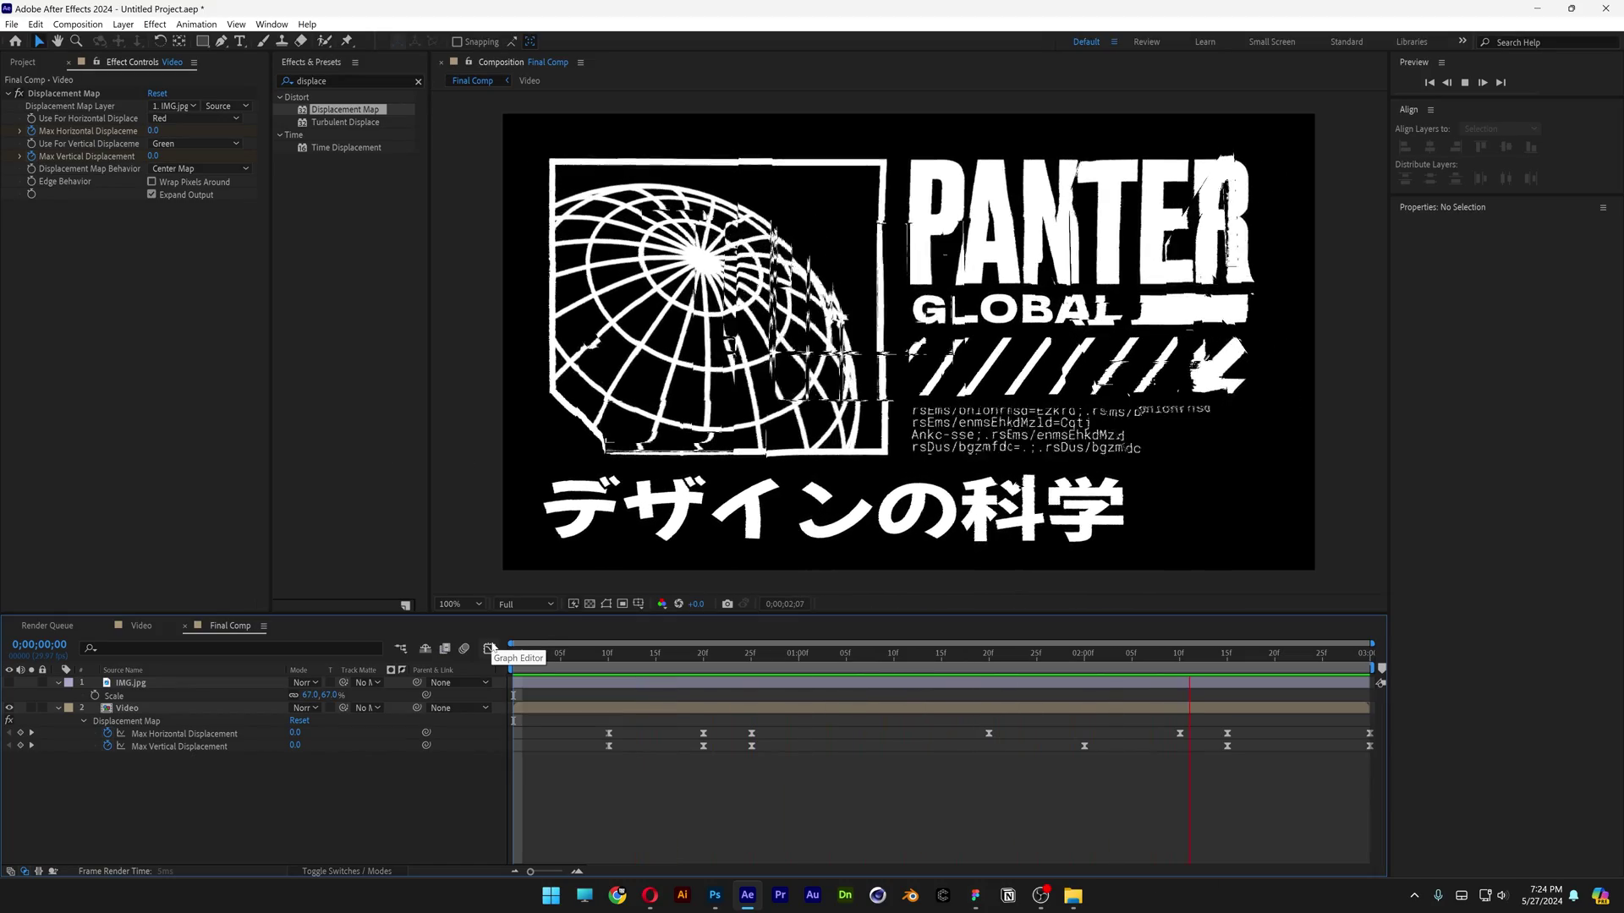
# - Apply the Shift Channels effect to the Video layer and duplicate the layer twice
pyautogui.click(57, 707)
pyautogui.click(128, 709)
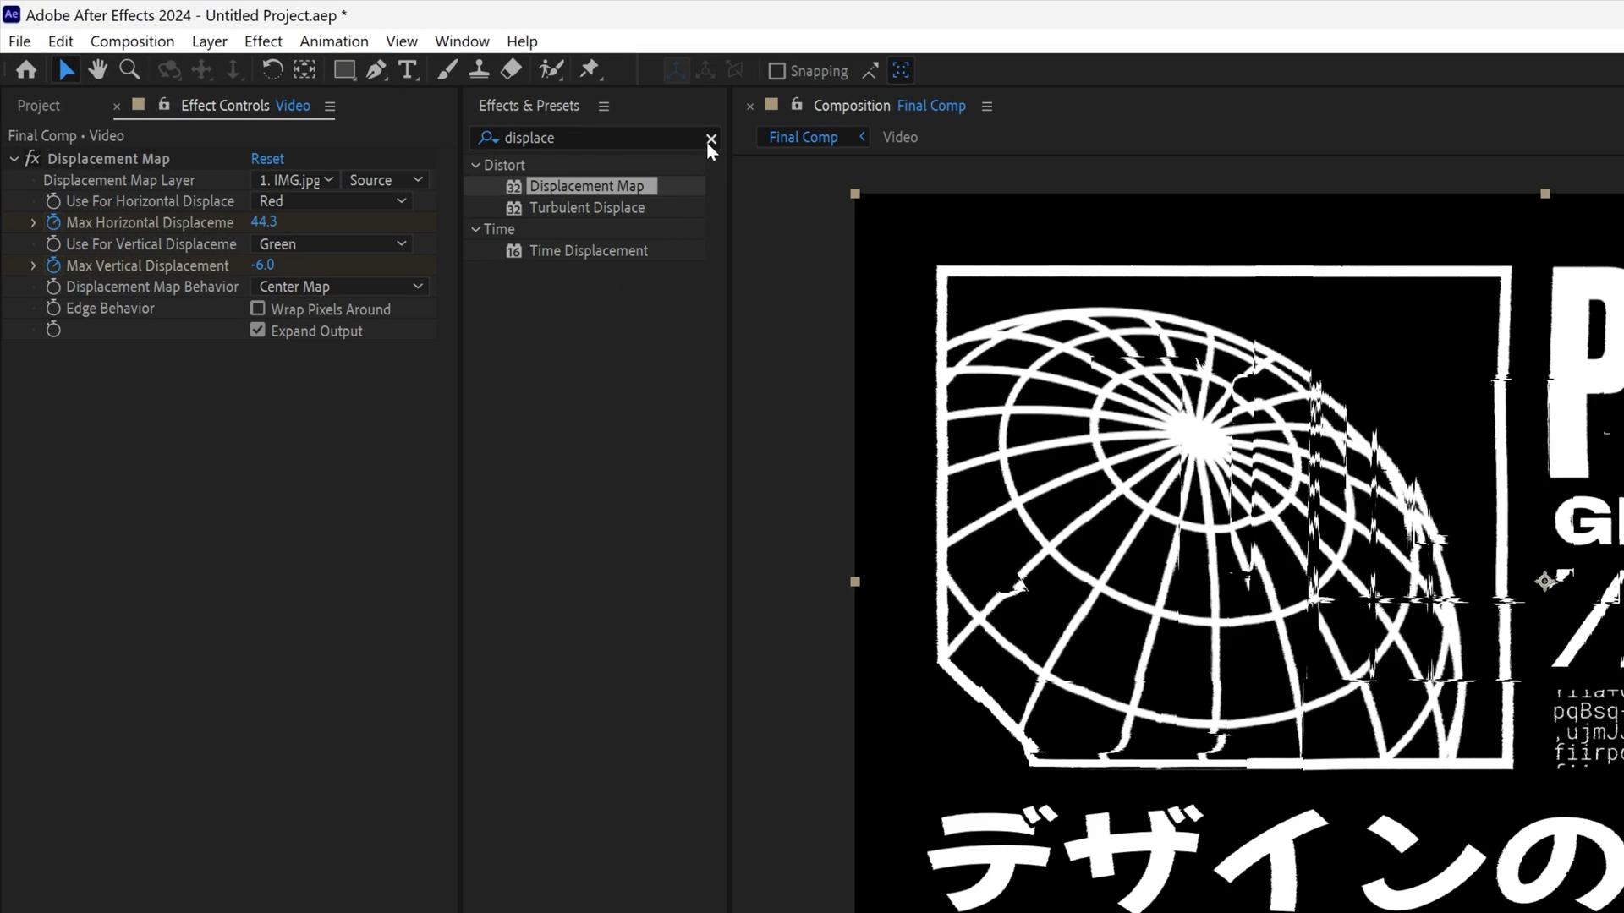
pyautogui.click(710, 139)
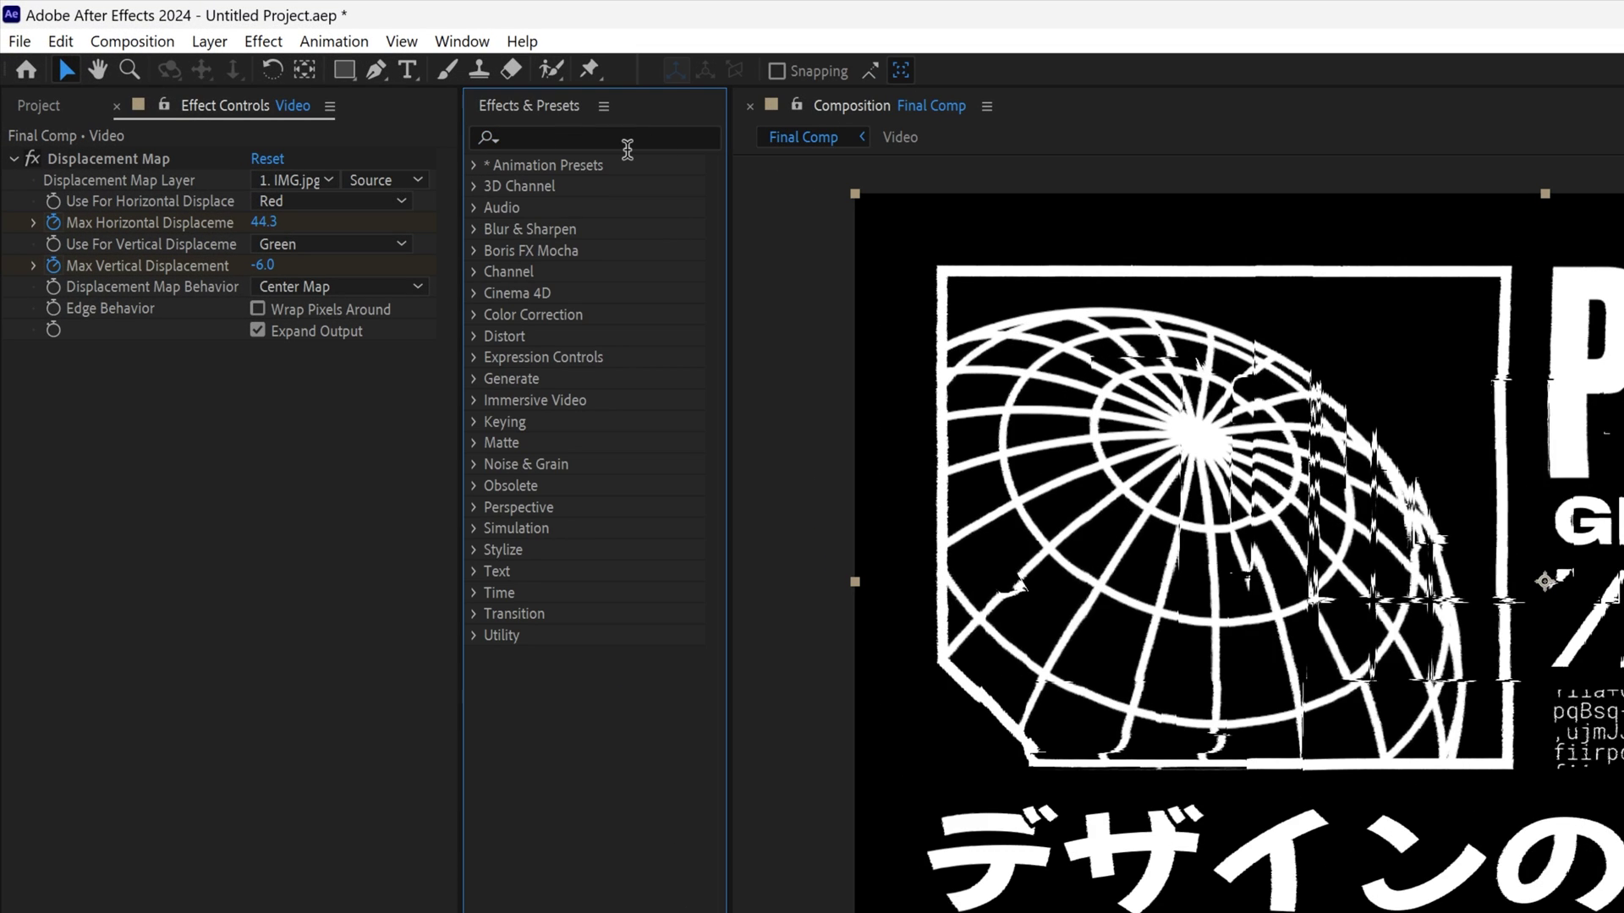
pyautogui.write('shift')
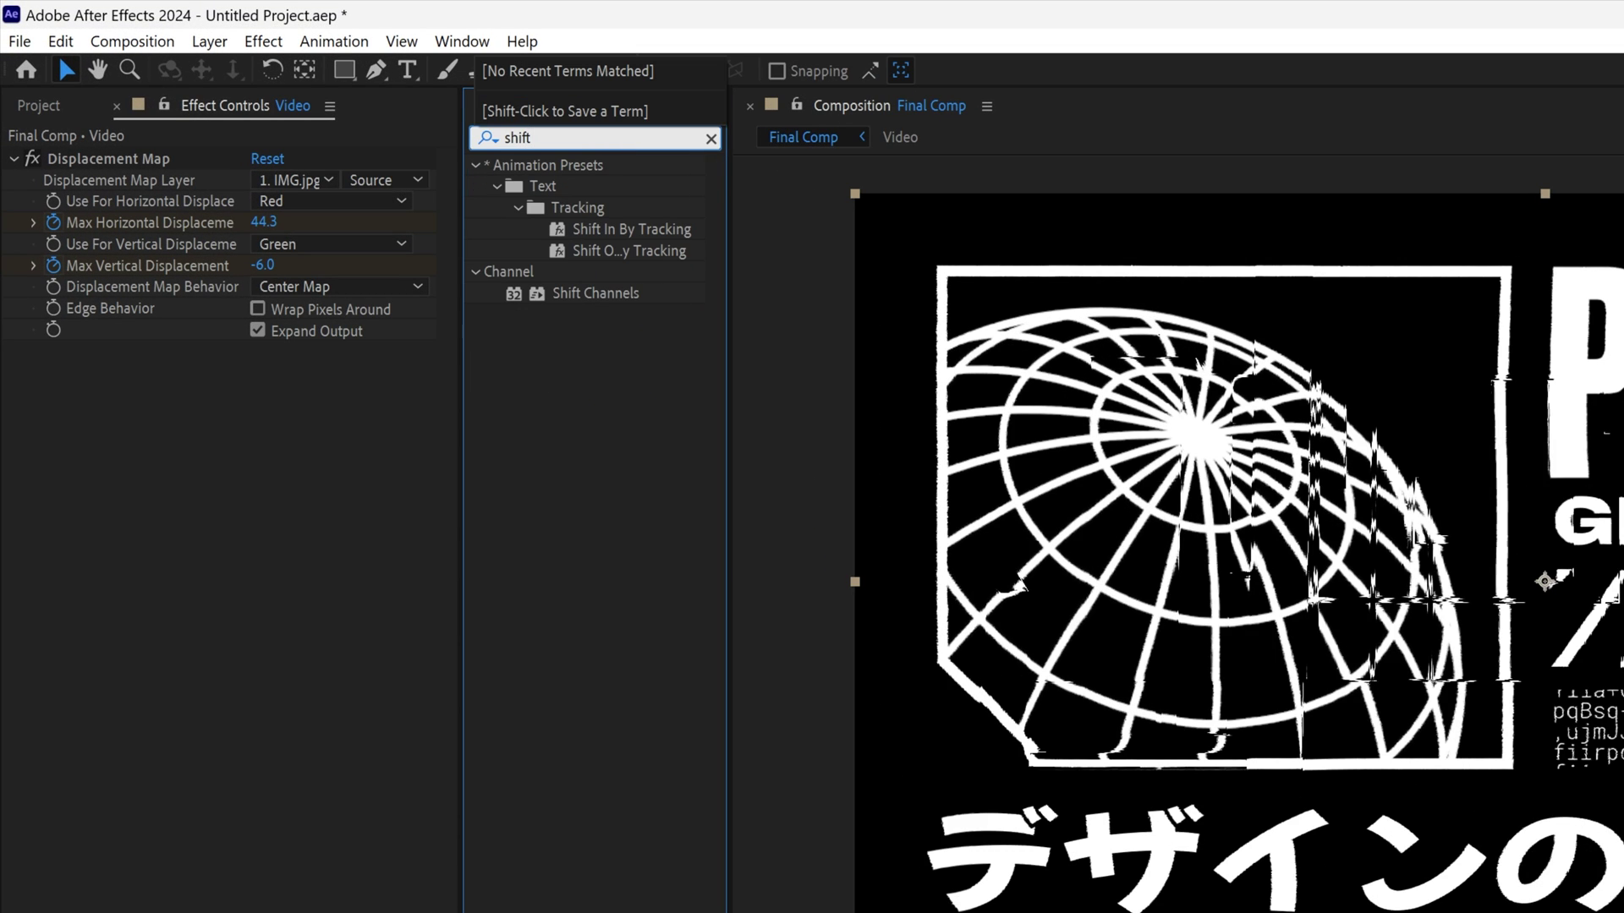
pyautogui.write(' ch')
pyautogui.moveTo(590, 188); pyautogui.dragTo(246, 563)
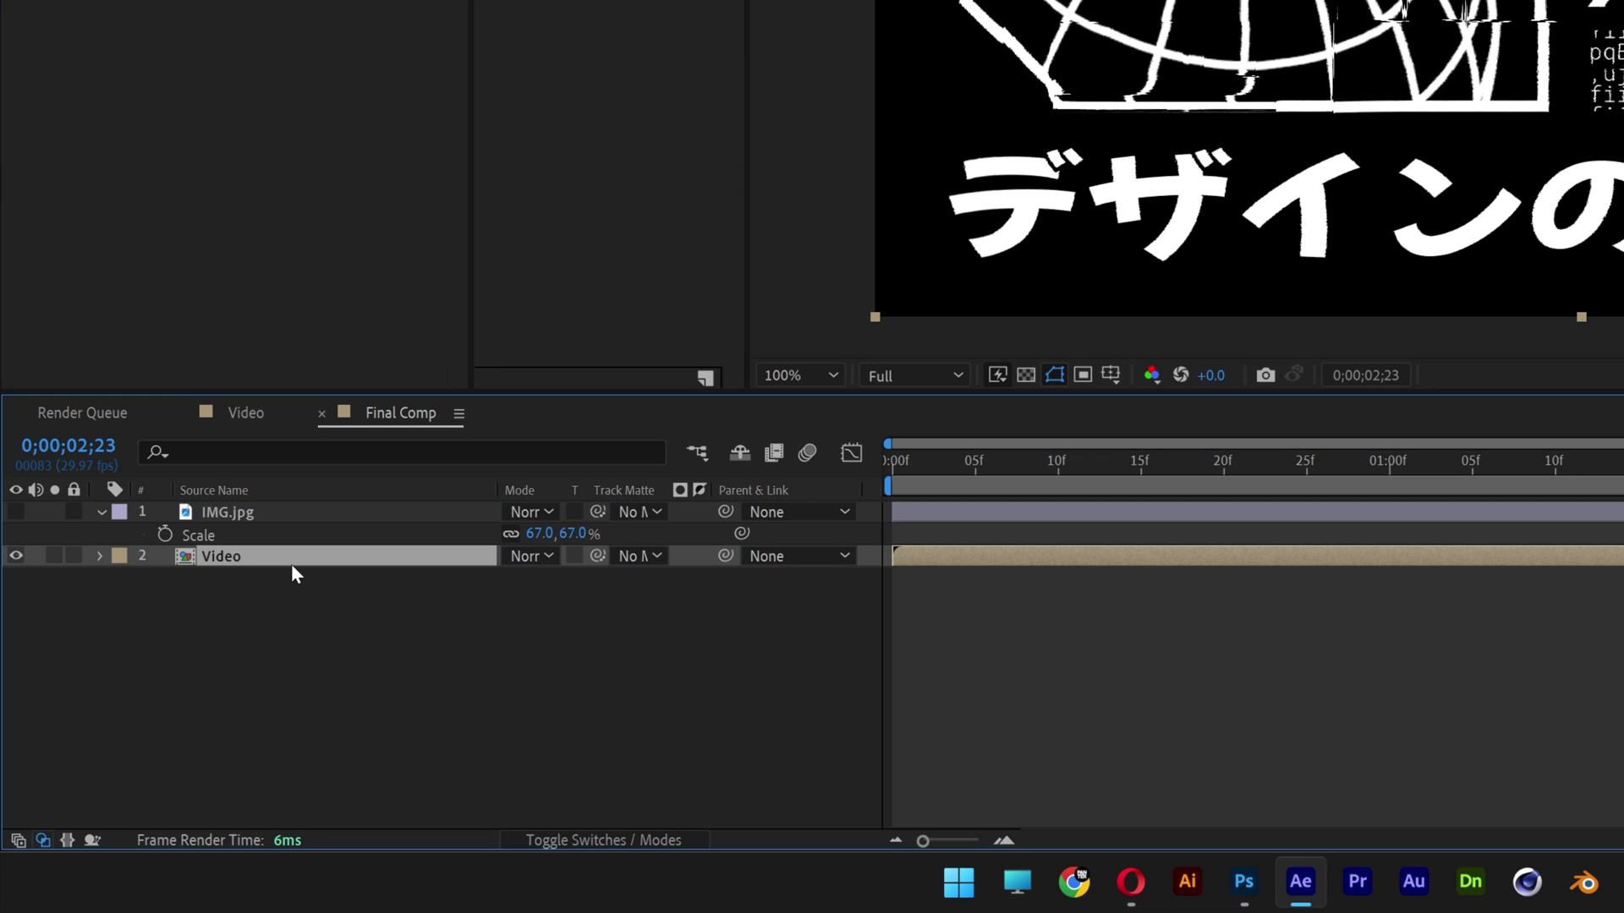
pyautogui.hotkey('ctrl', 'd')
pyautogui.hotkey('ctrl', 'd')
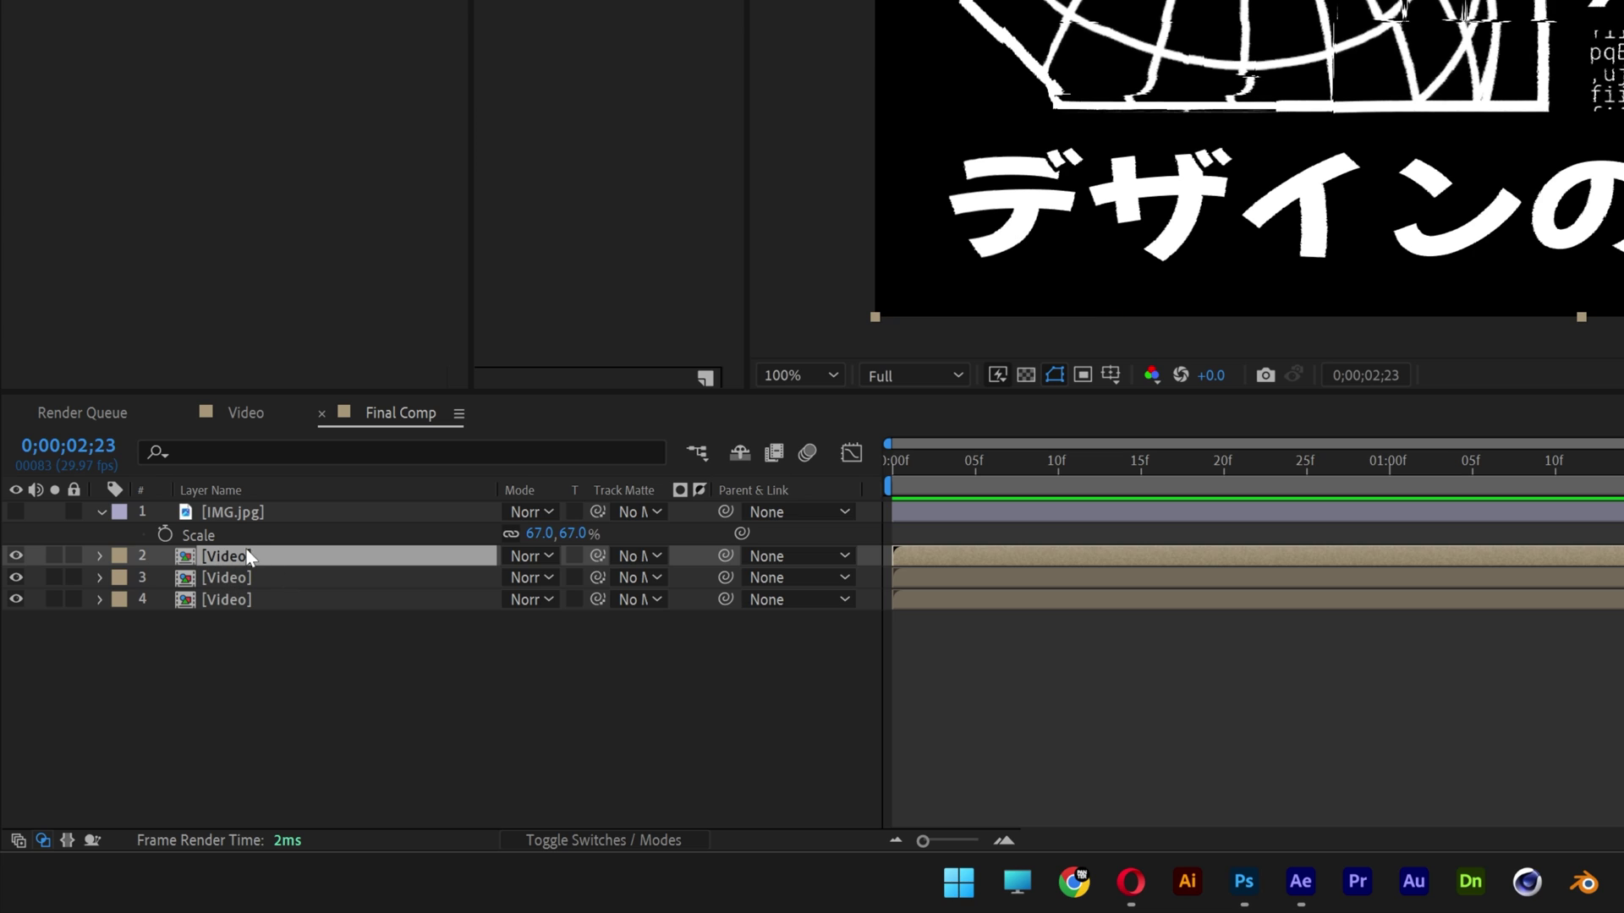
# - Rename the three Video layers, from top to bottom of the stack, as Blue, Green and Red
pyautogui.rightClick(243, 558)
pyautogui.click(313, 479)
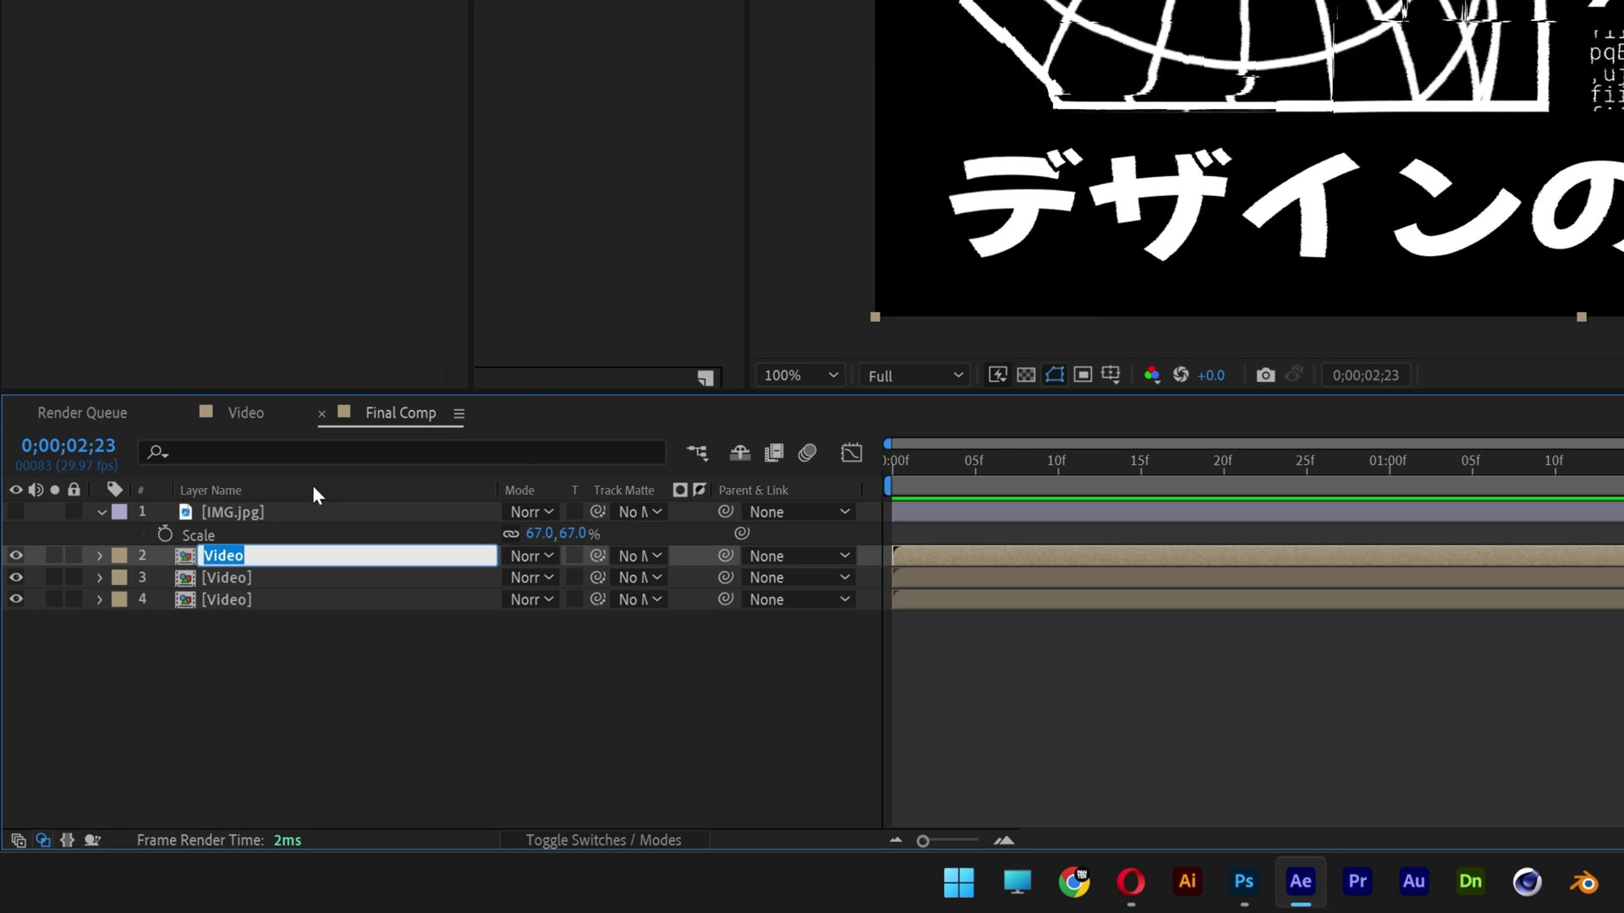
pyautogui.write('Blue')
pyautogui.press('Return')
pyautogui.rightClick(240, 580)
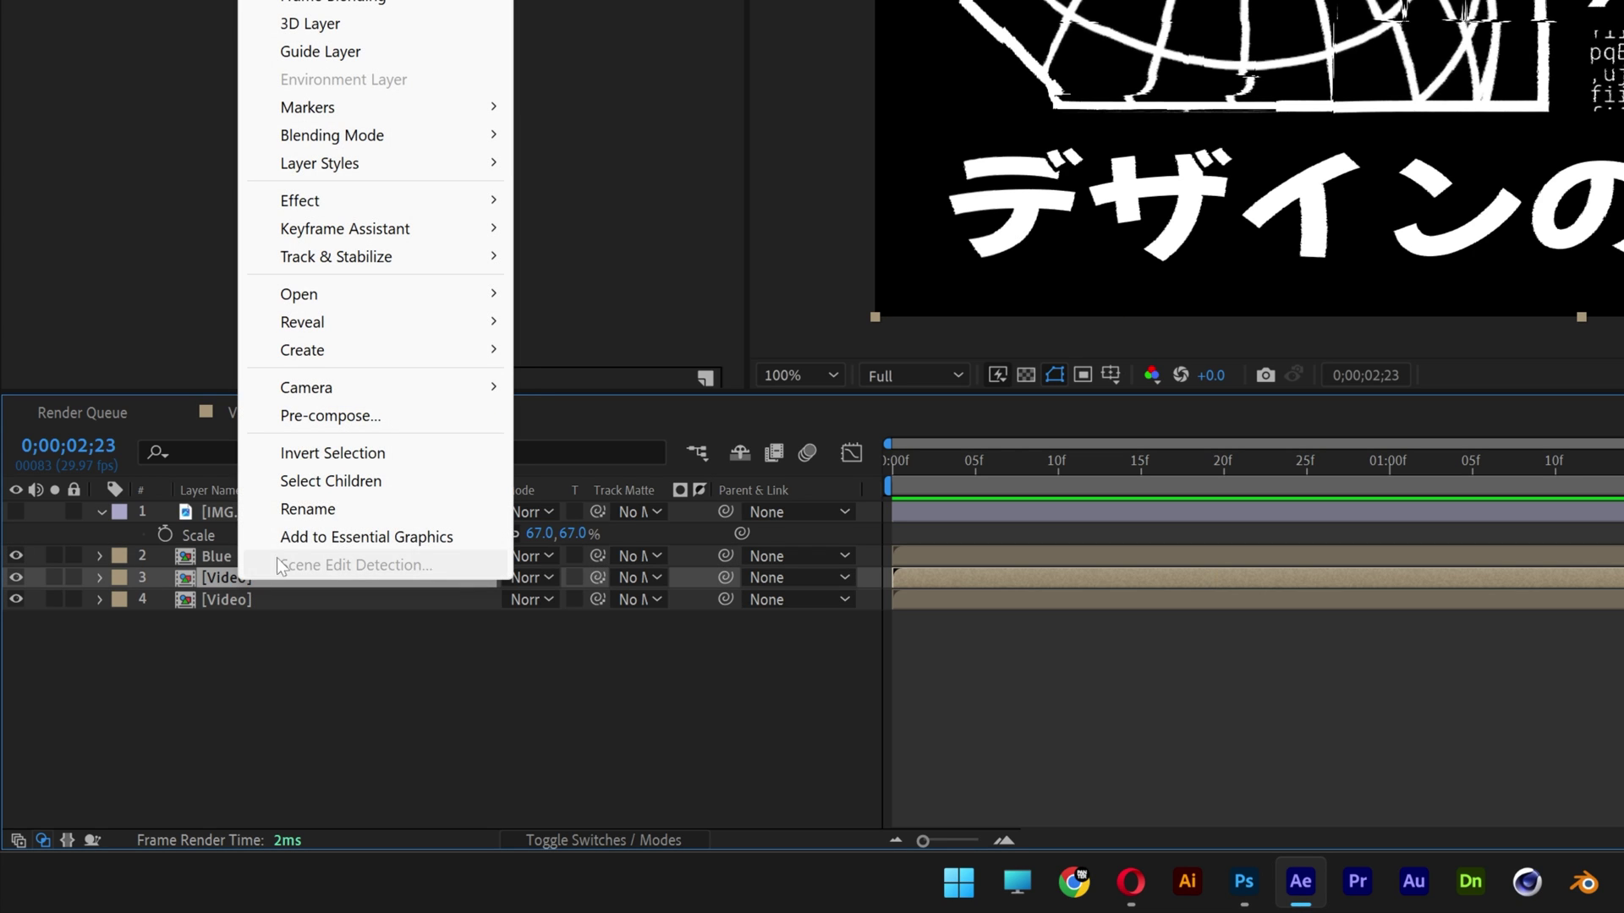
pyautogui.click(279, 504)
pyautogui.write('Green')
pyautogui.press('Return')
pyautogui.rightClick(249, 596)
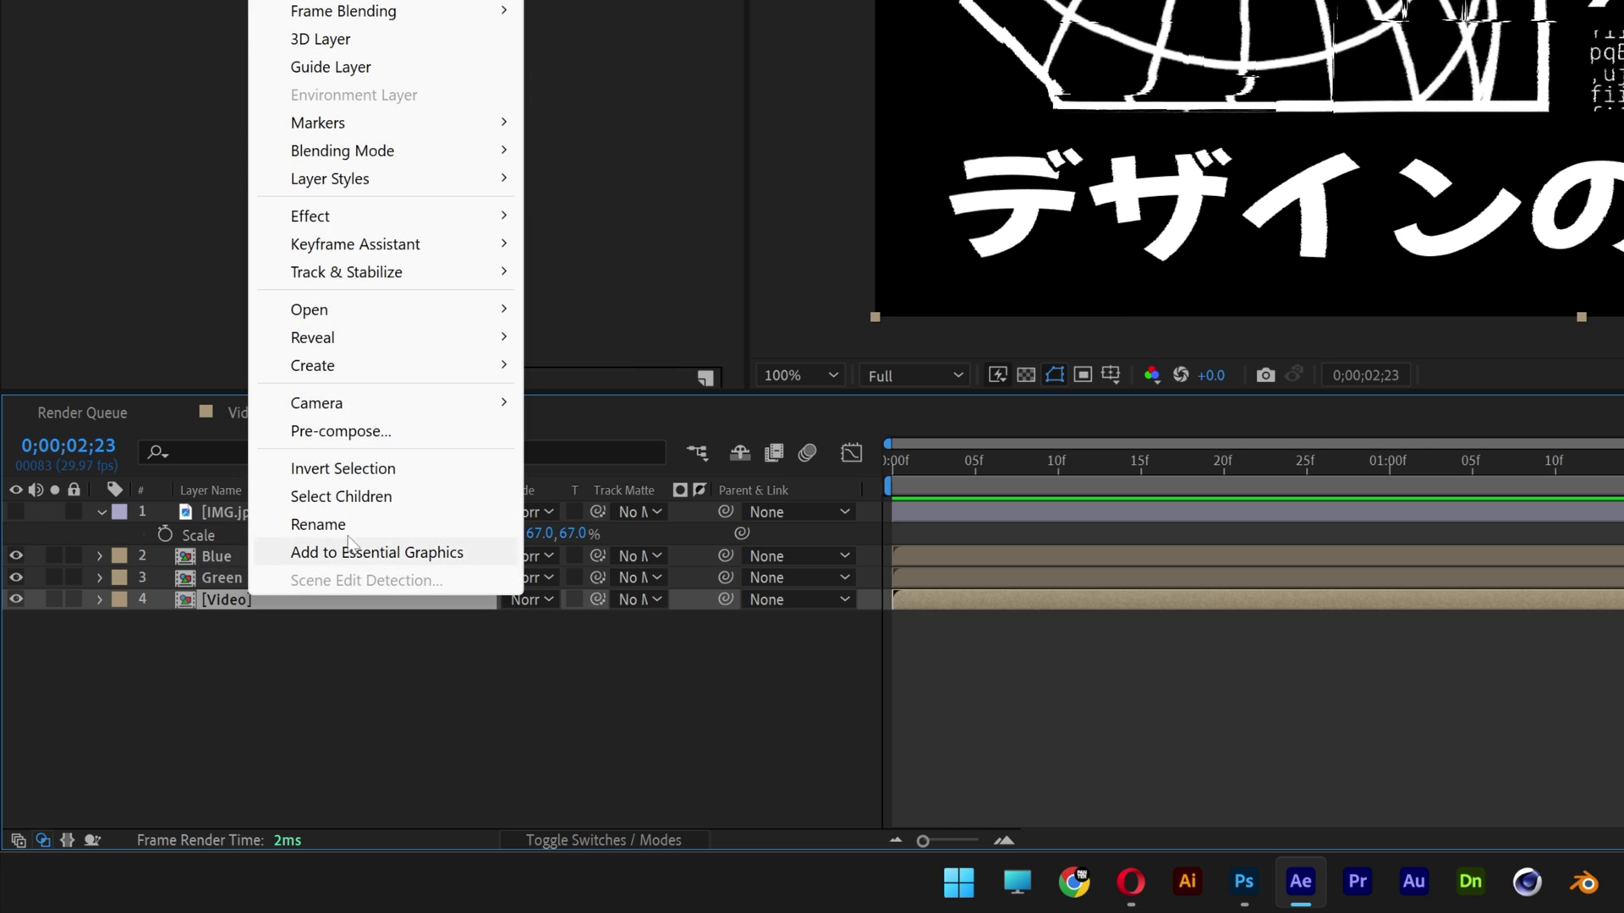
pyautogui.click(356, 524)
pyautogui.write('Red')
pyautogui.press('Return')
# - In the Blue layer's Shift Channels effect, set Take Red From and Take Green From to Full Off
pyautogui.click(269, 555)
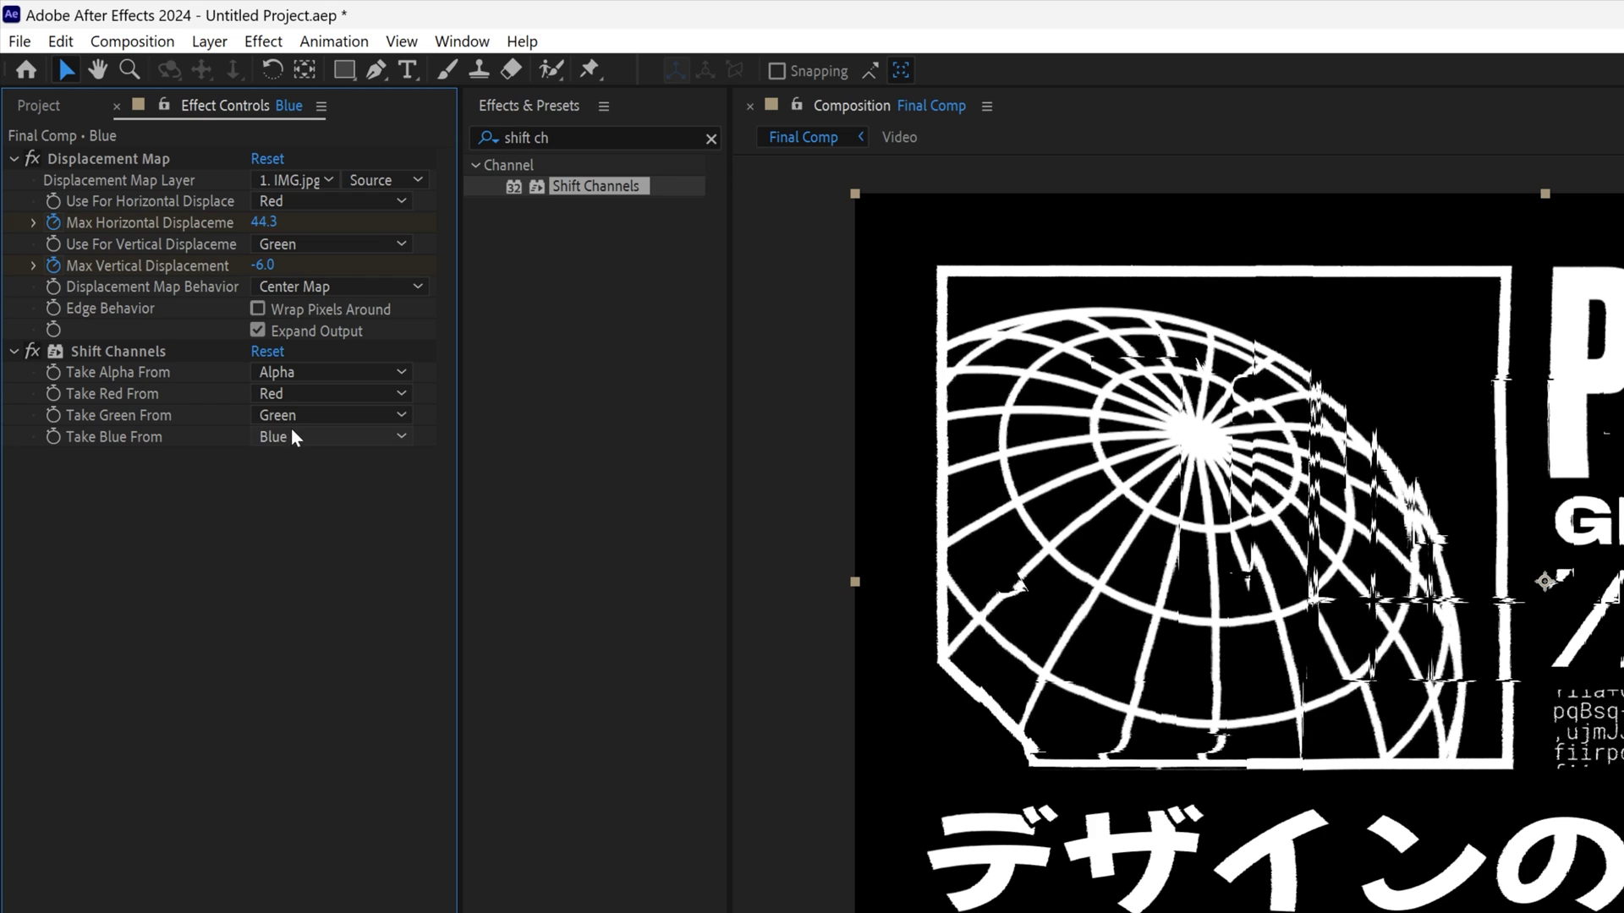
pyautogui.click(296, 394)
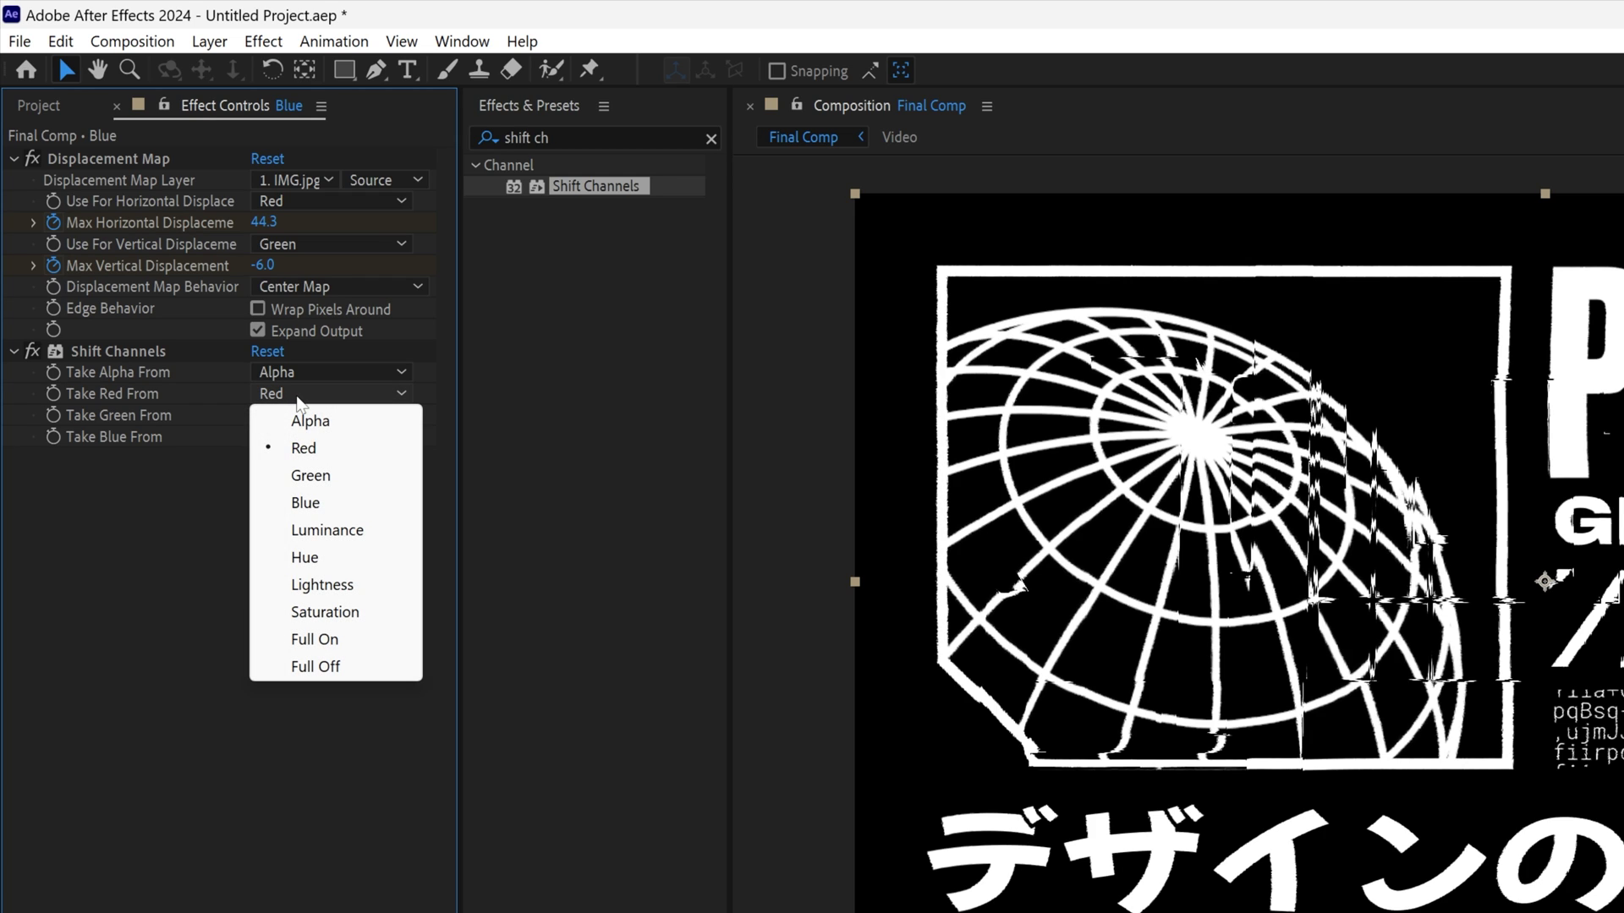
pyautogui.click(318, 668)
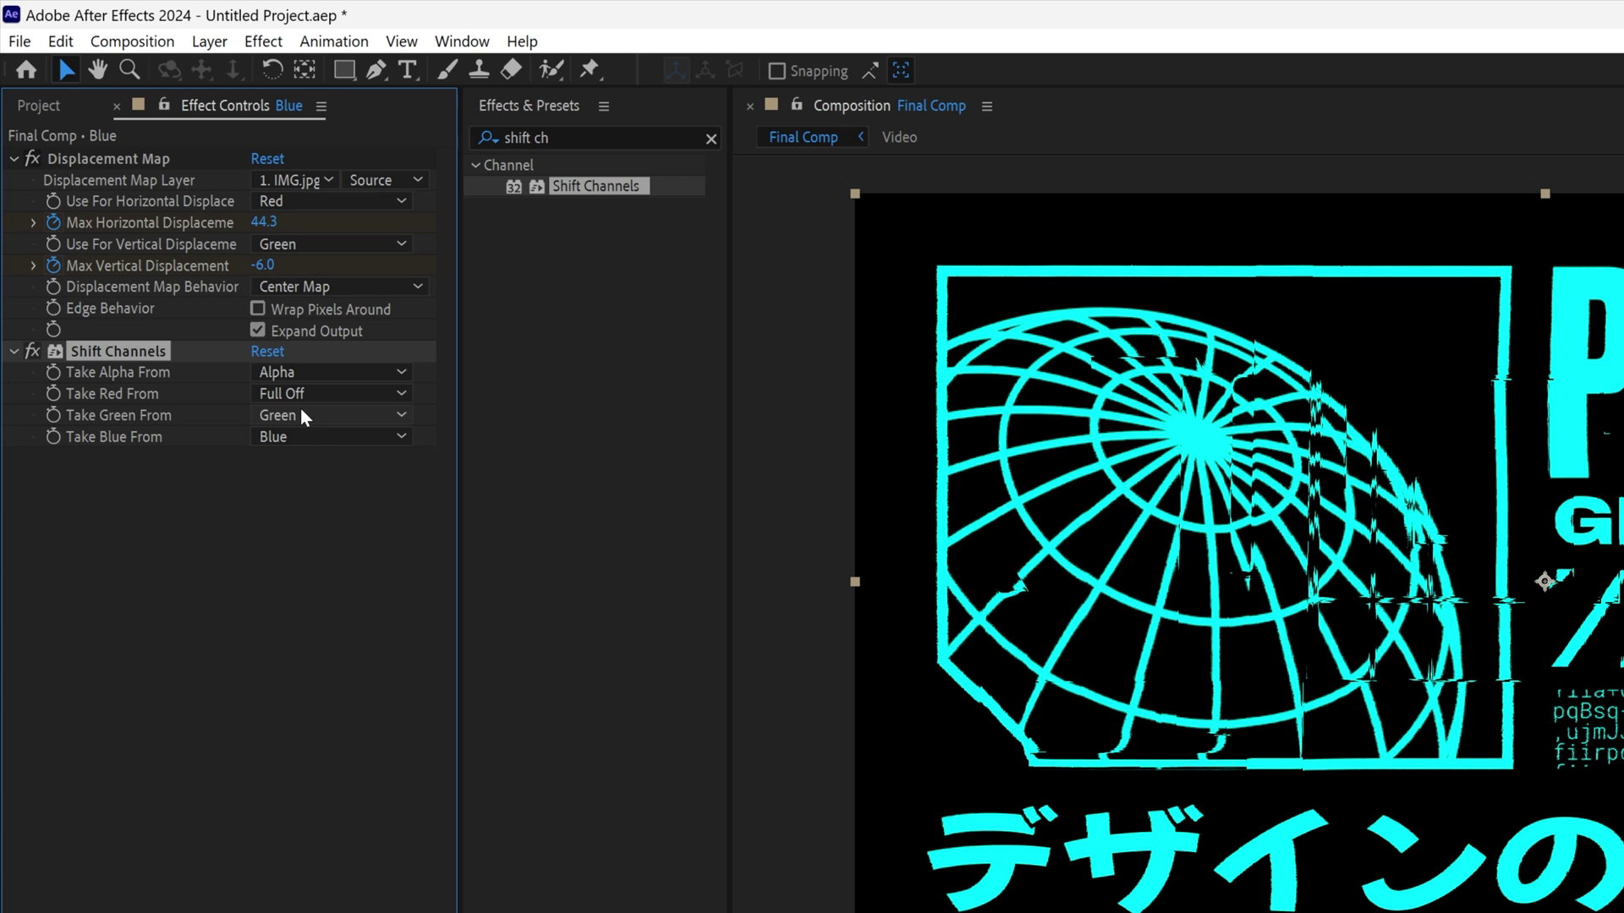
pyautogui.click(297, 412)
pyautogui.click(319, 687)
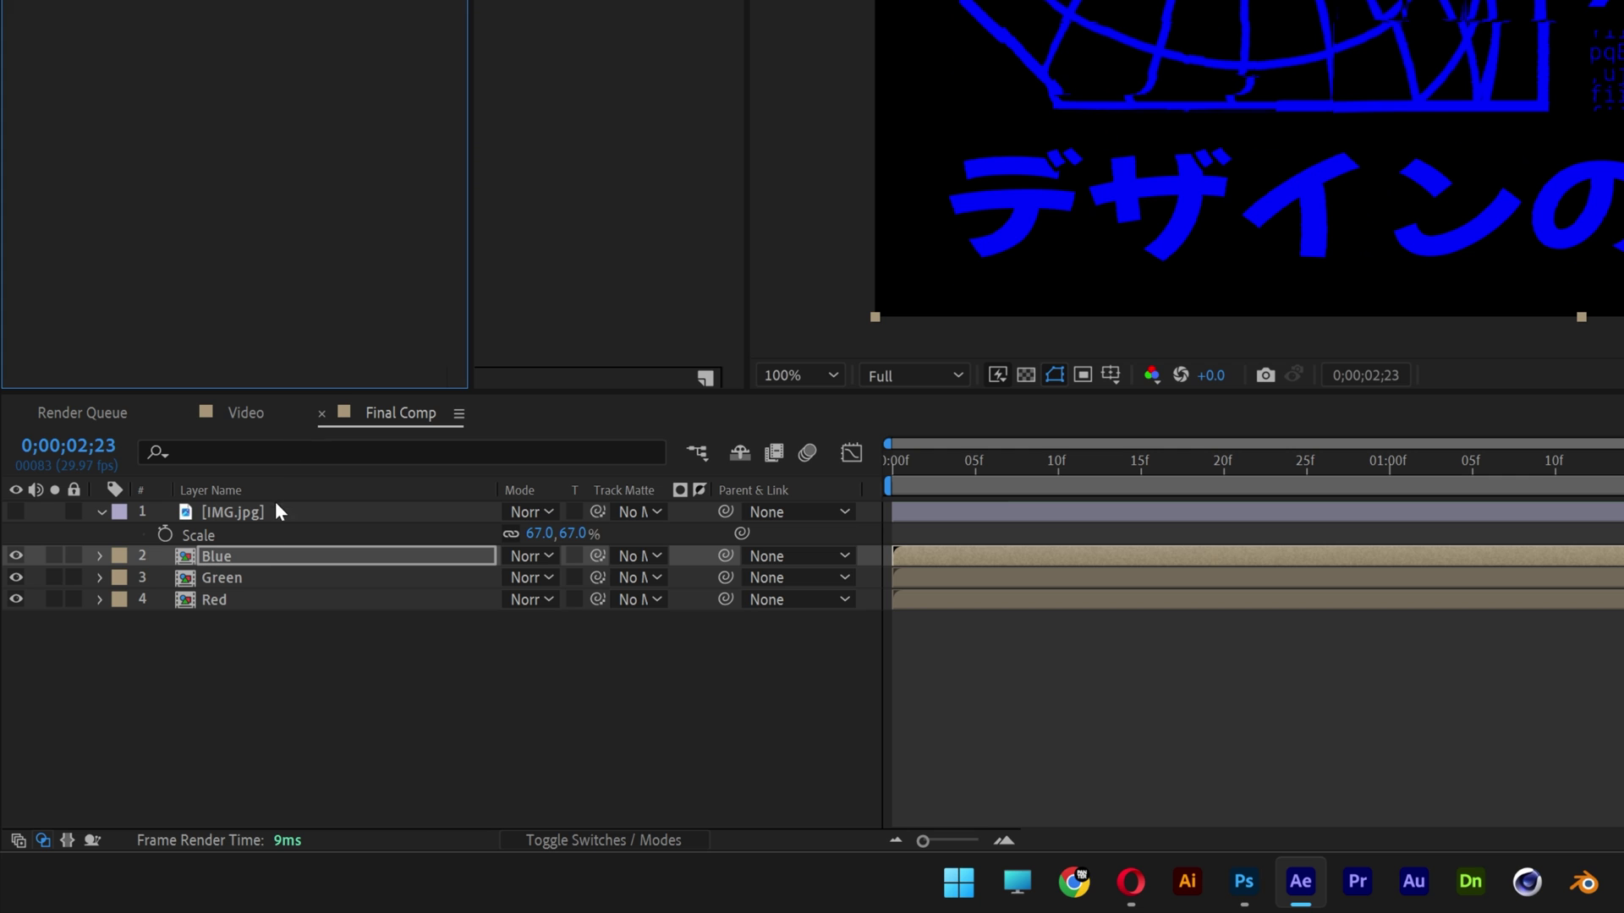
# - In the Green layer's Shift Channels effect, set Take Blue From and Take Red From to Full Off
pyautogui.click(251, 578)
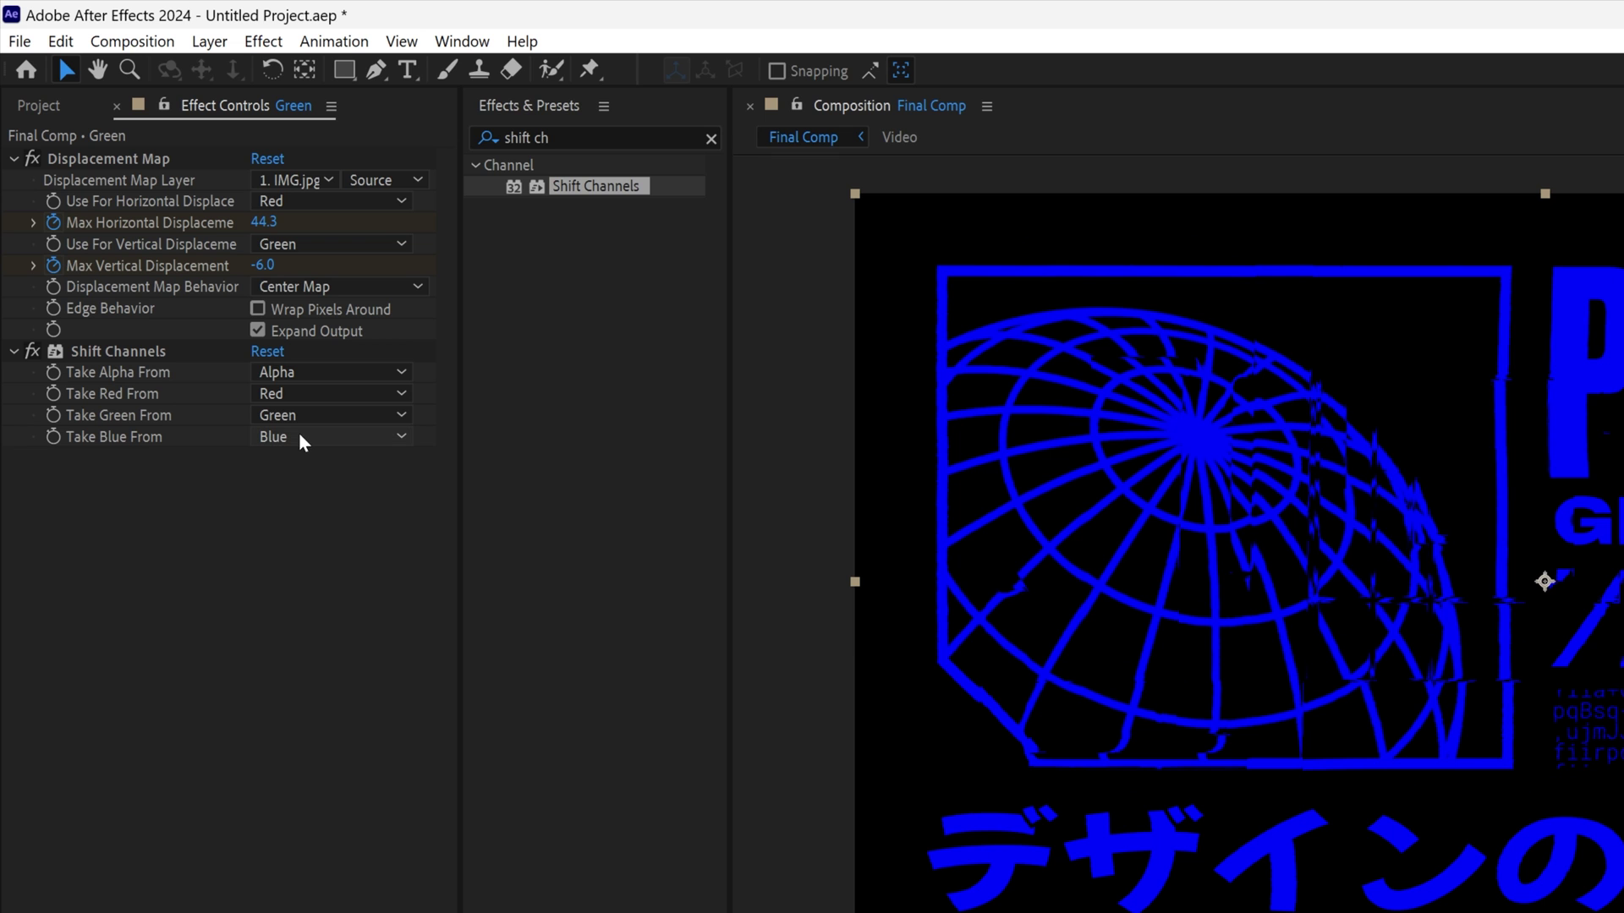
pyautogui.click(298, 433)
pyautogui.click(318, 709)
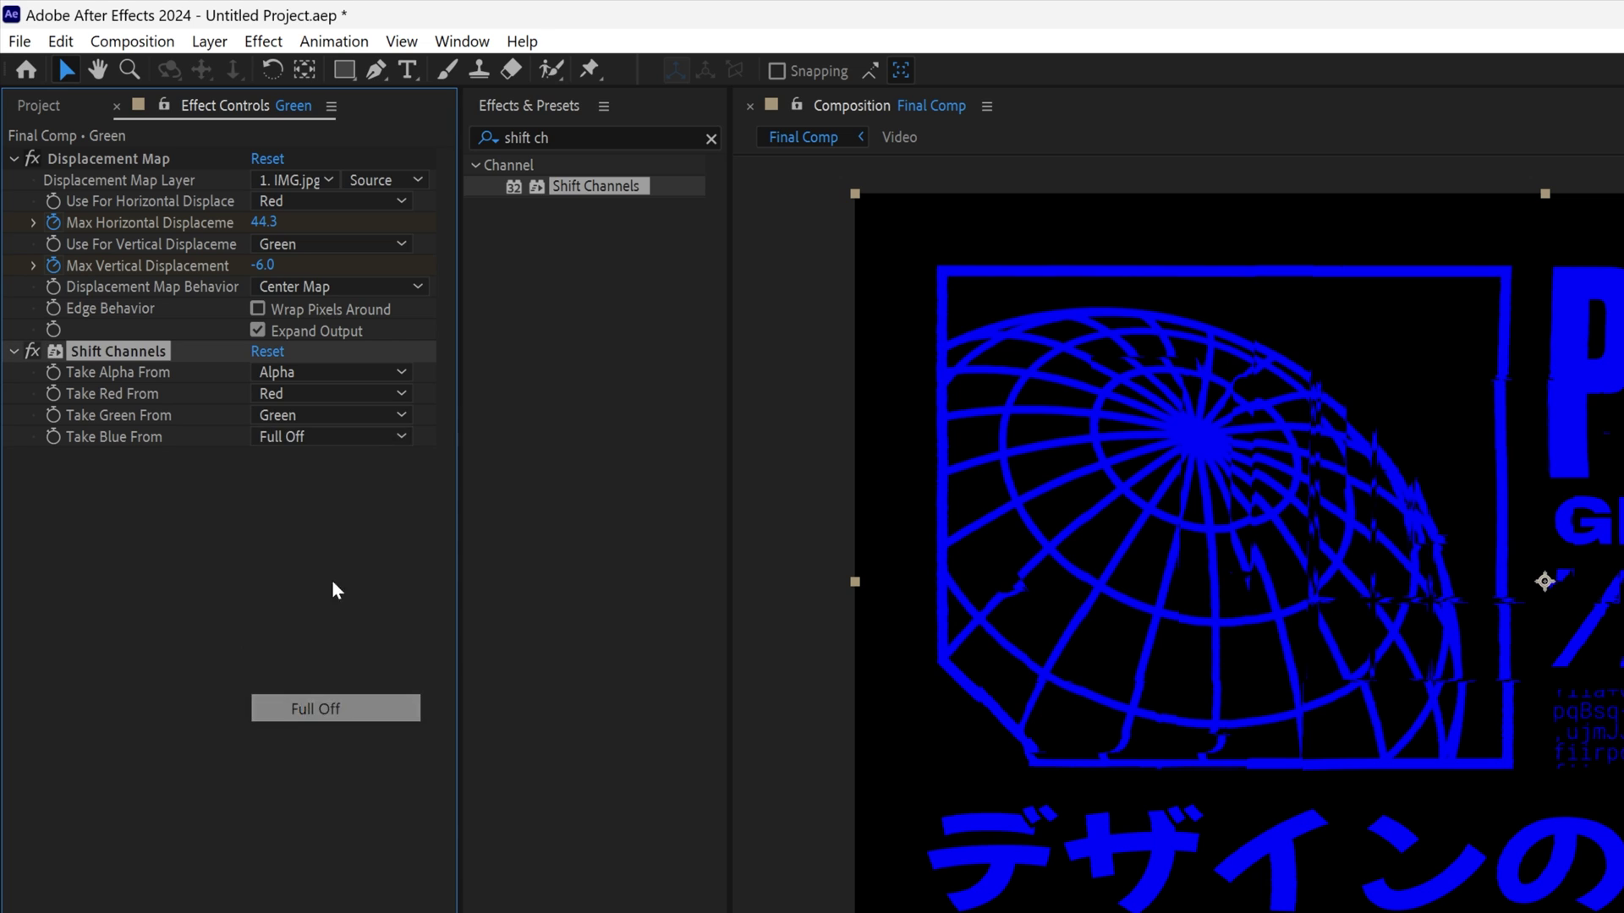
pyautogui.click(307, 398)
pyautogui.click(307, 666)
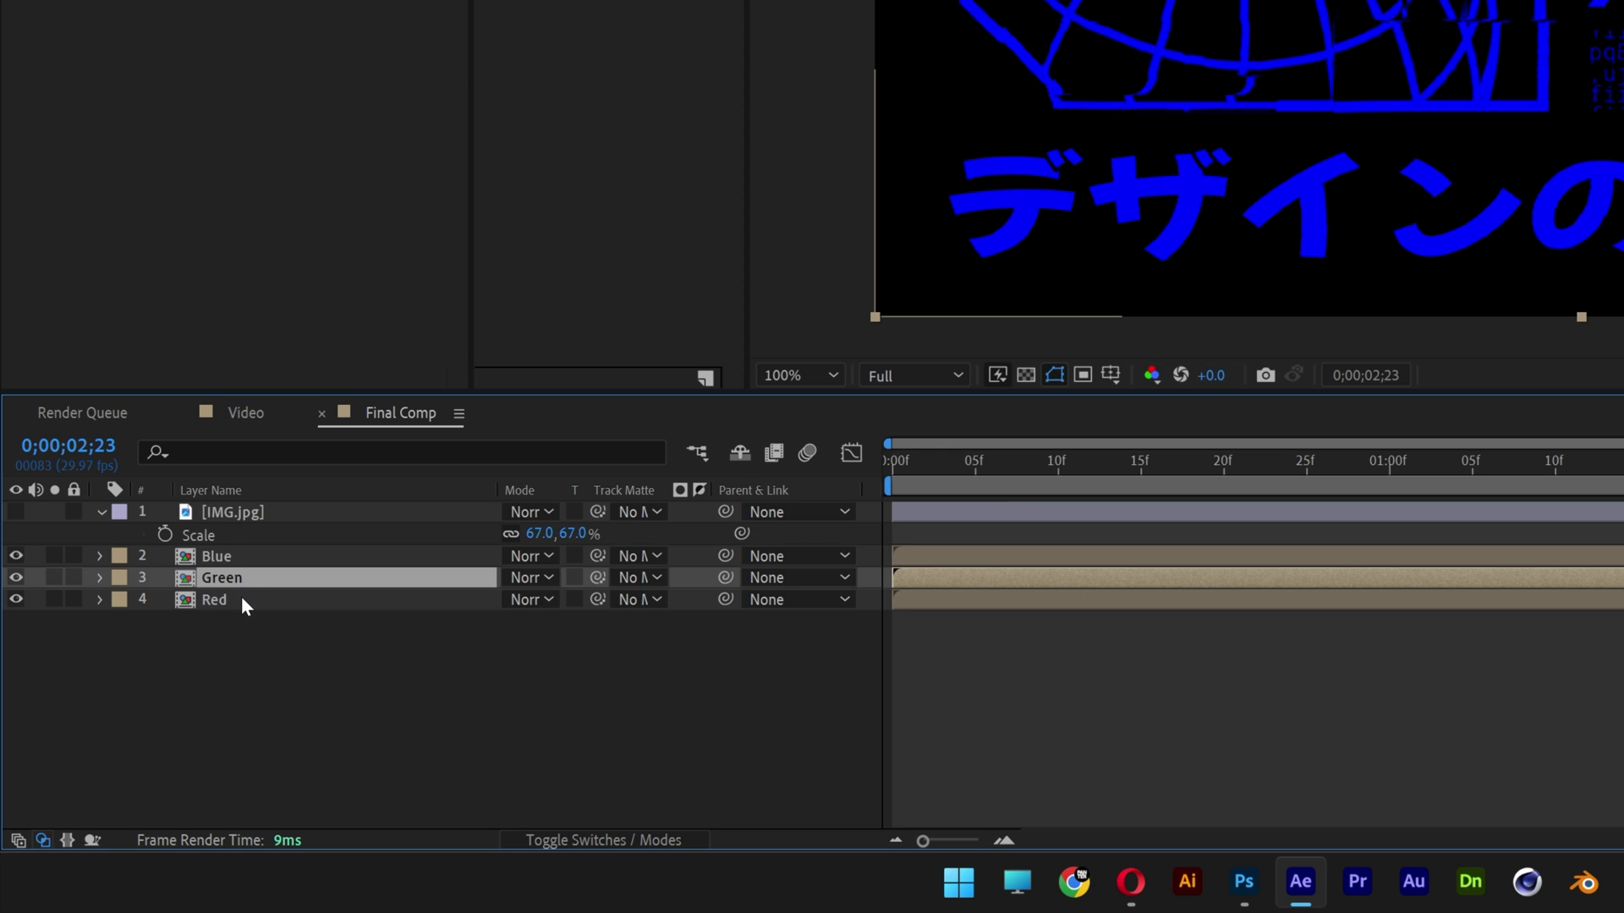
# - In the Red layer's Shift Channels effect, set Take Blue From and Take Green From to Full Off
pyautogui.click(241, 597)
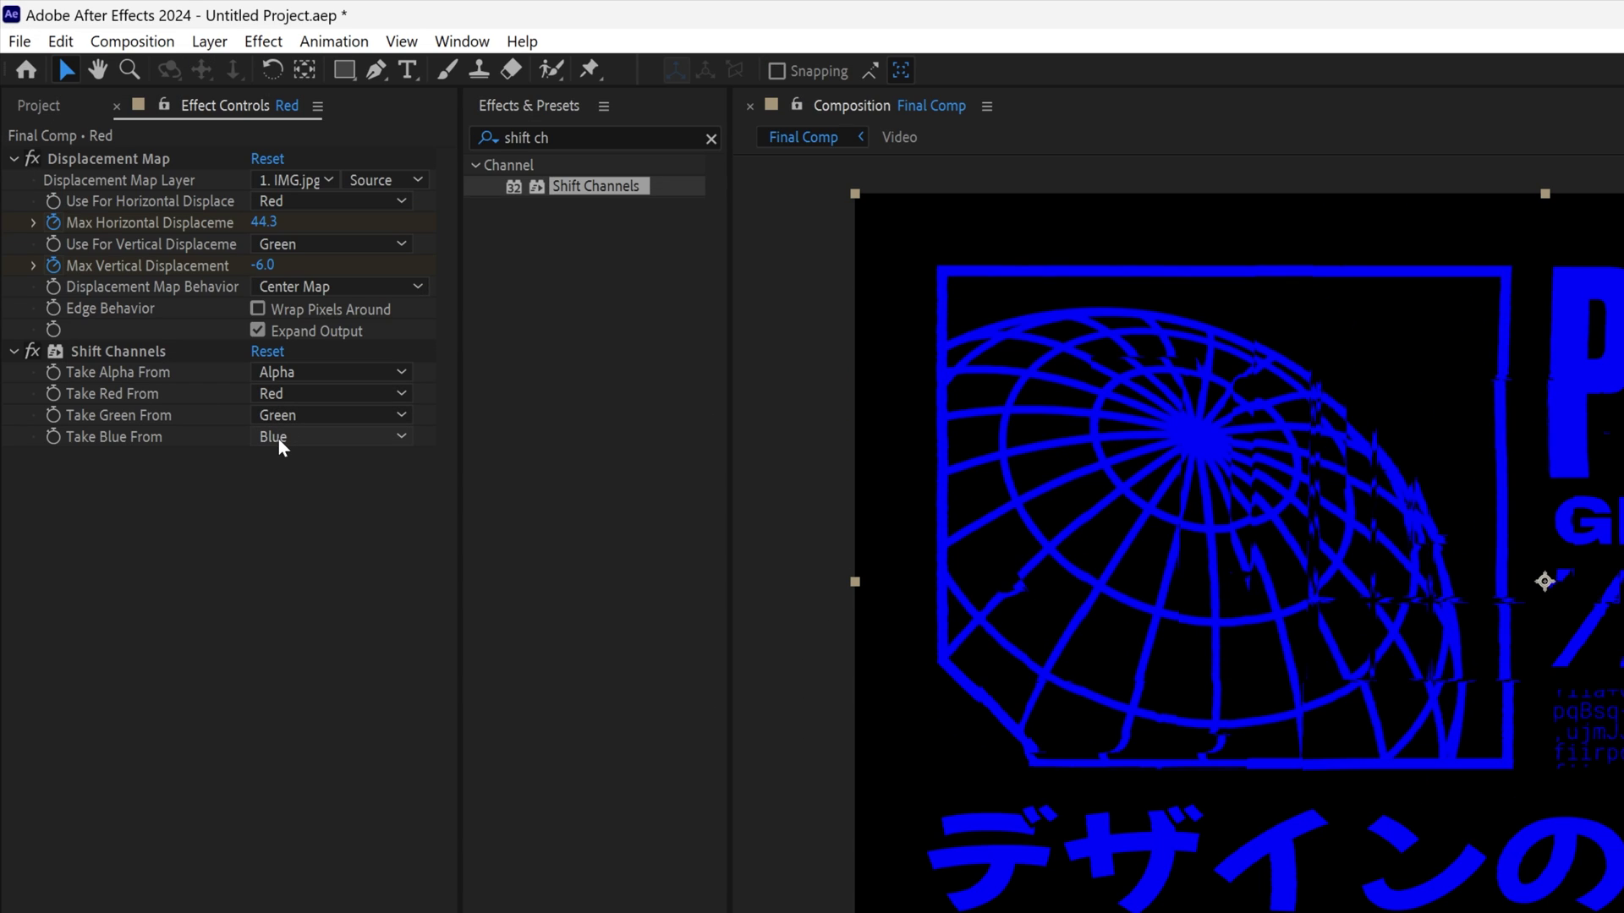
pyautogui.click(280, 437)
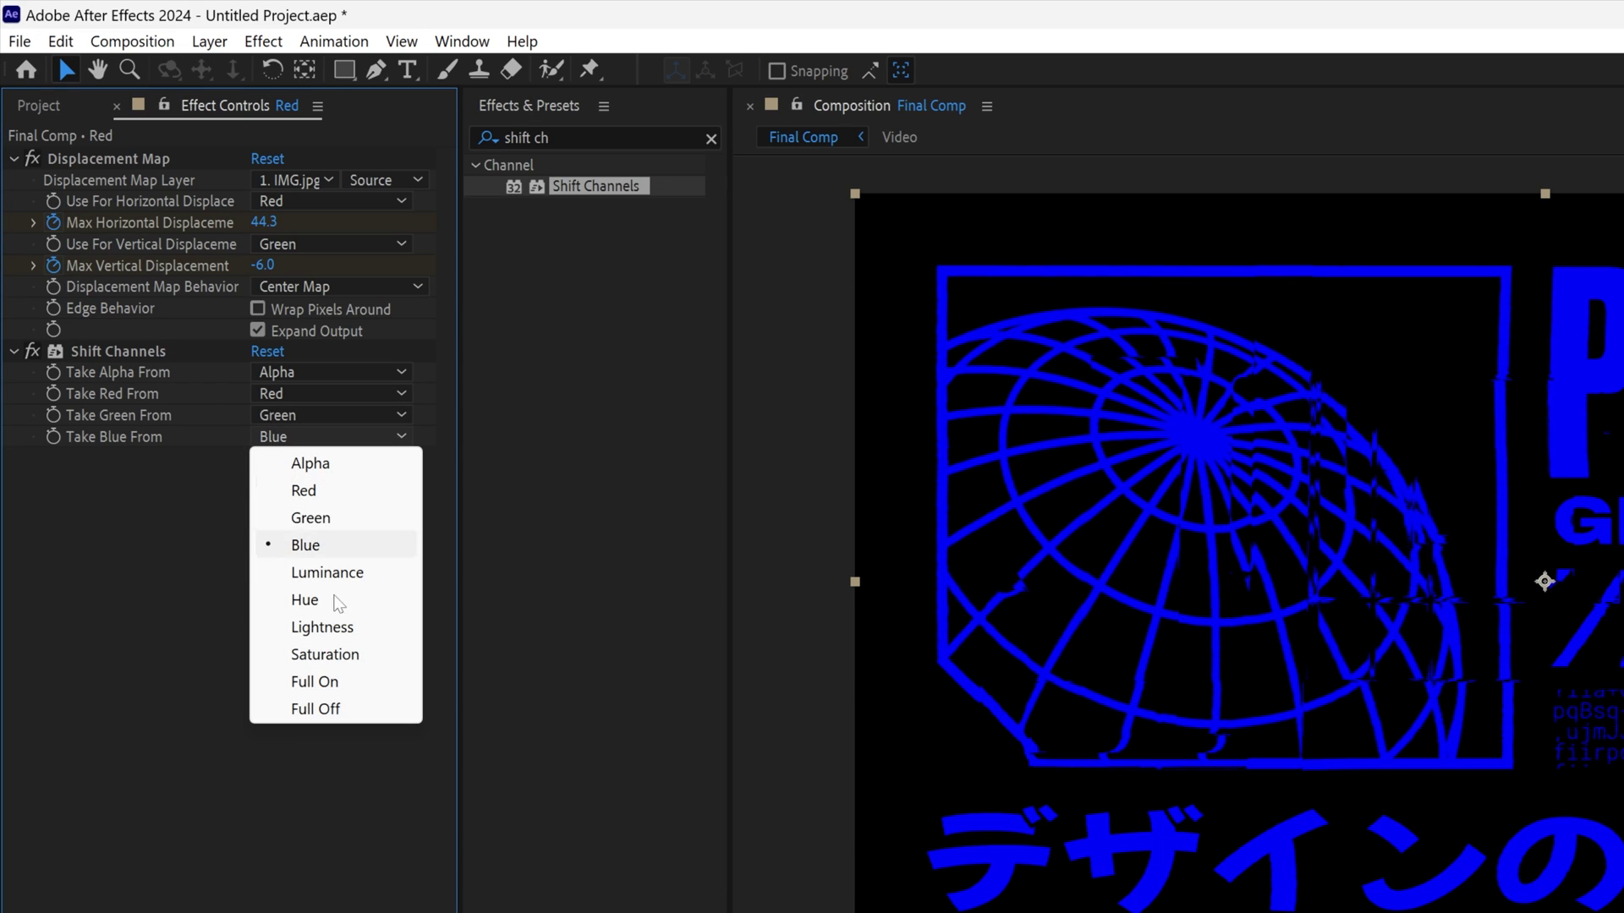
pyautogui.click(337, 710)
pyautogui.click(326, 415)
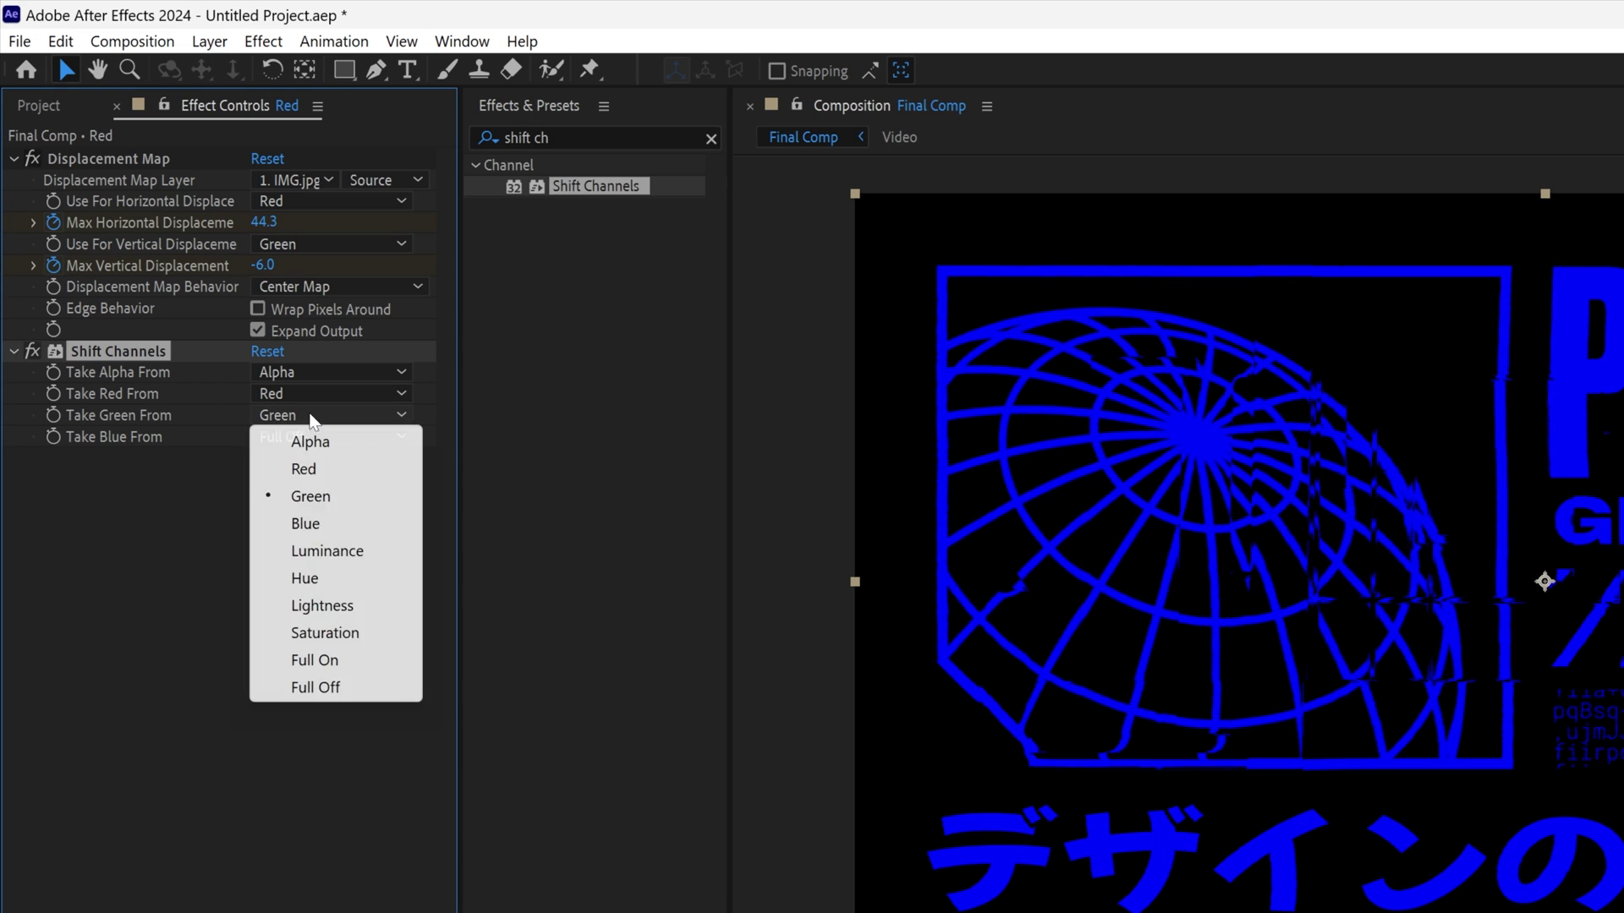
pyautogui.click(334, 689)
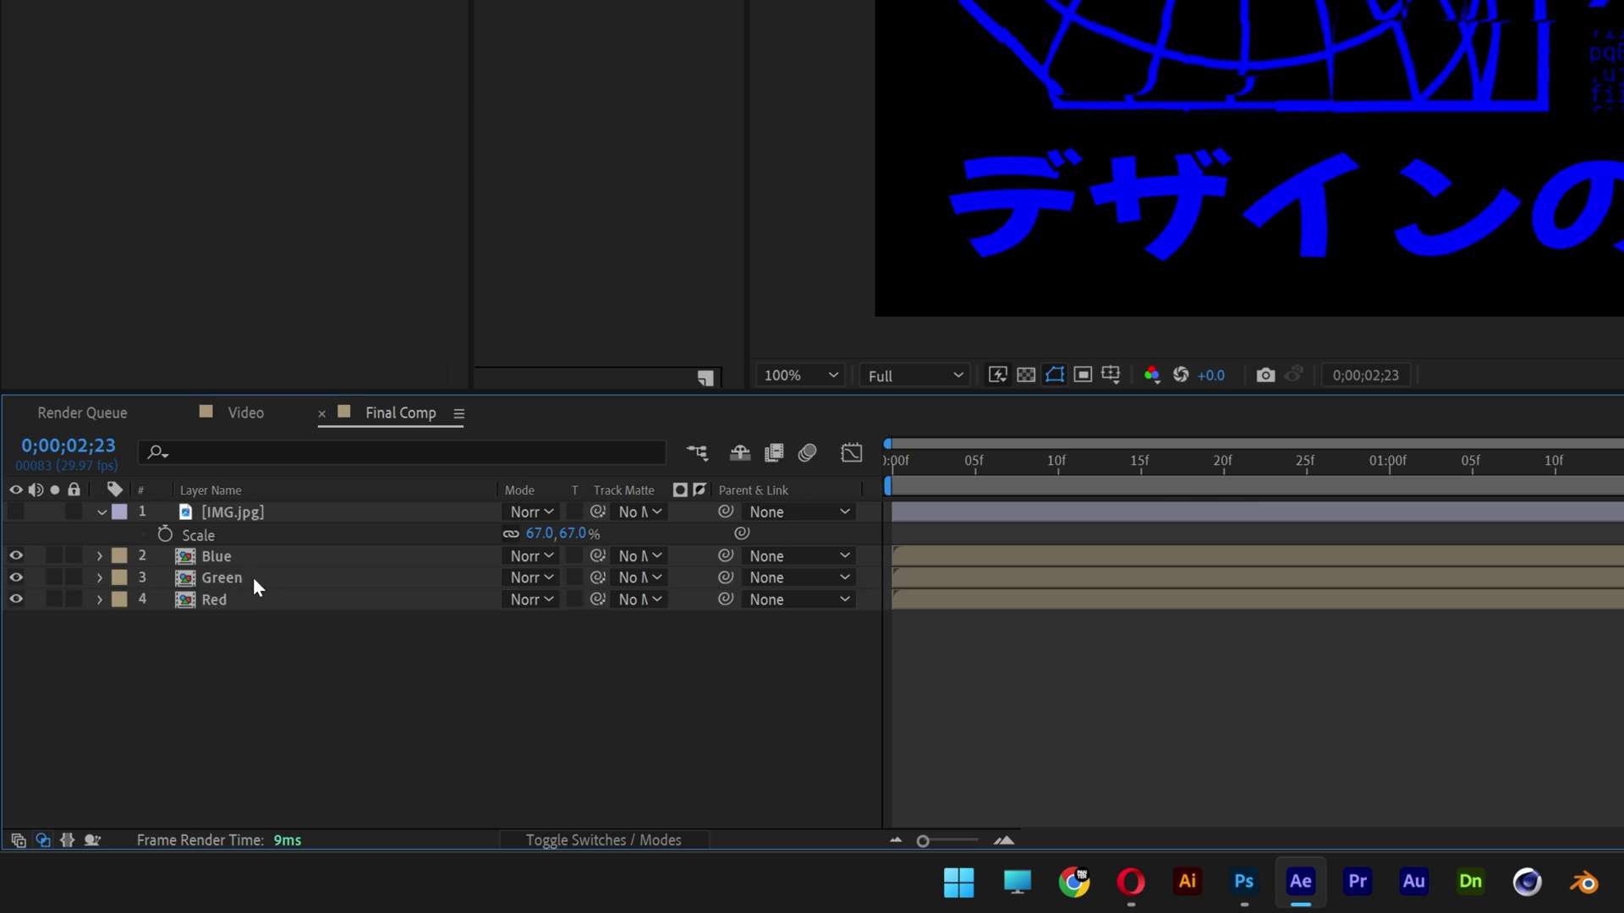
# - Set the blending mode of the Blue, Green and Red layers to Add
pyautogui.keyDown('shift'); pyautogui.click(236, 558); pyautogui.keyUp('shift')
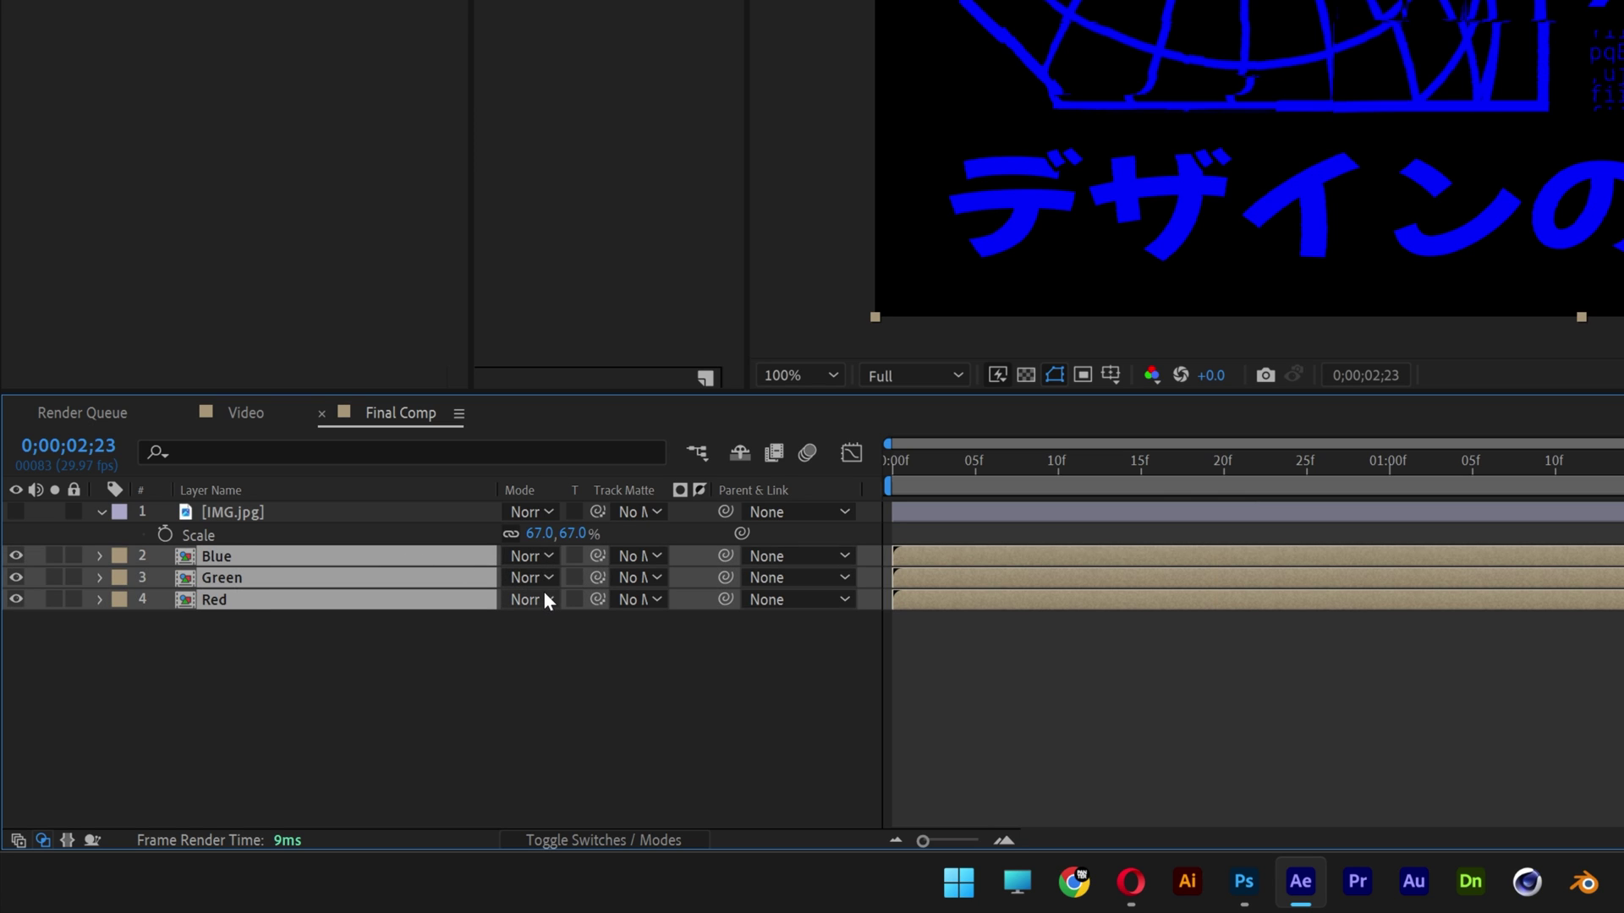
pyautogui.click(590, 838)
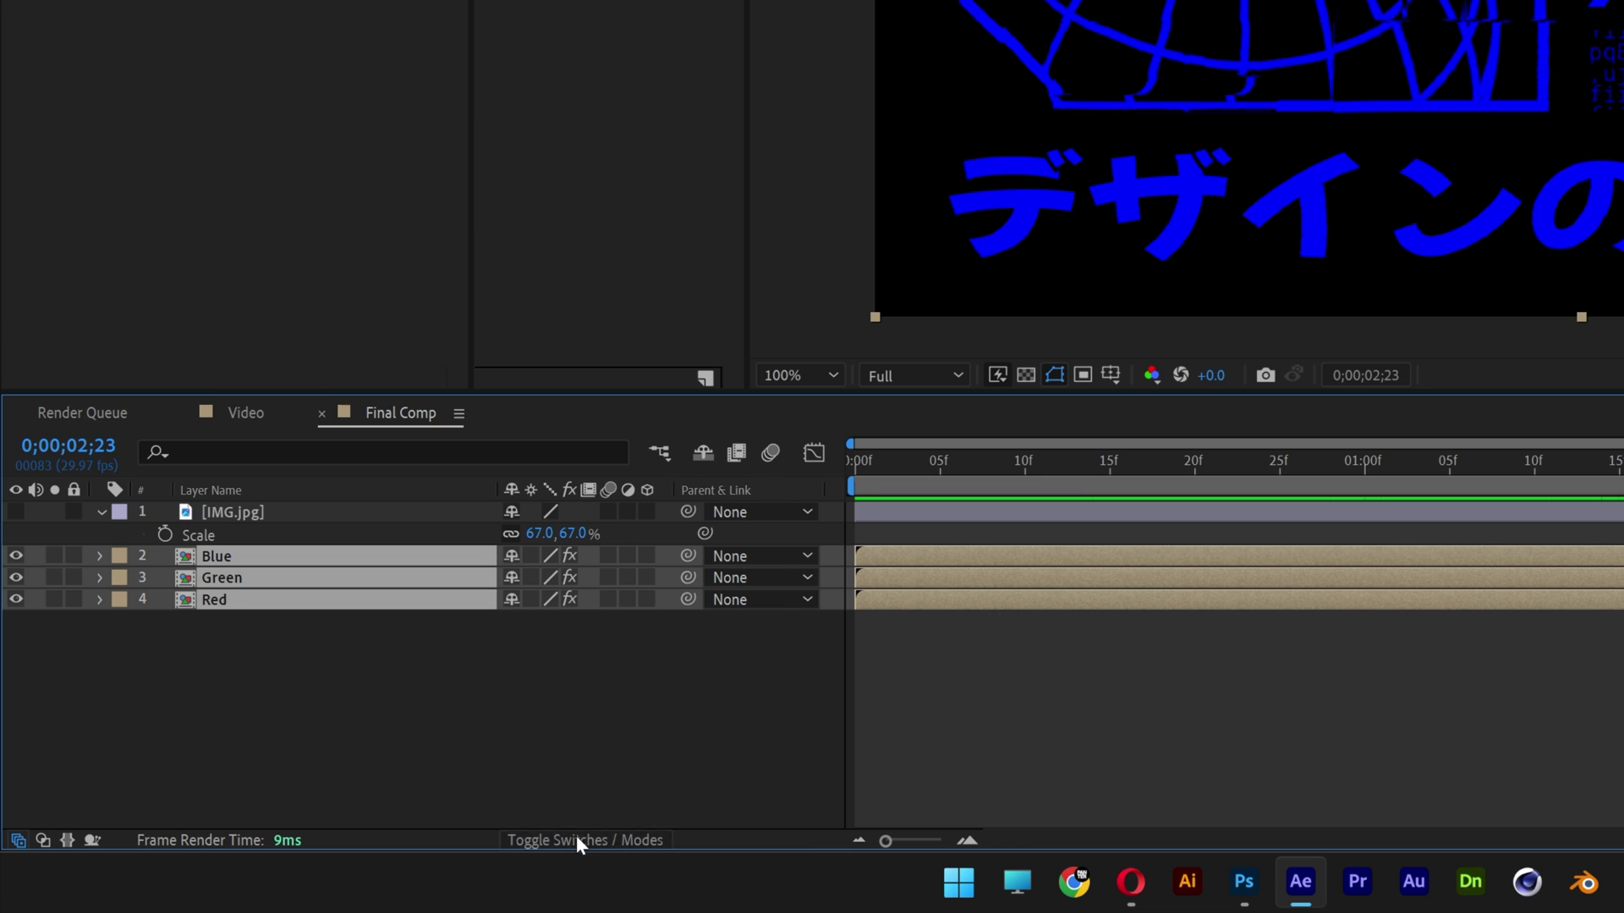
pyautogui.click(576, 836)
pyautogui.click(531, 578)
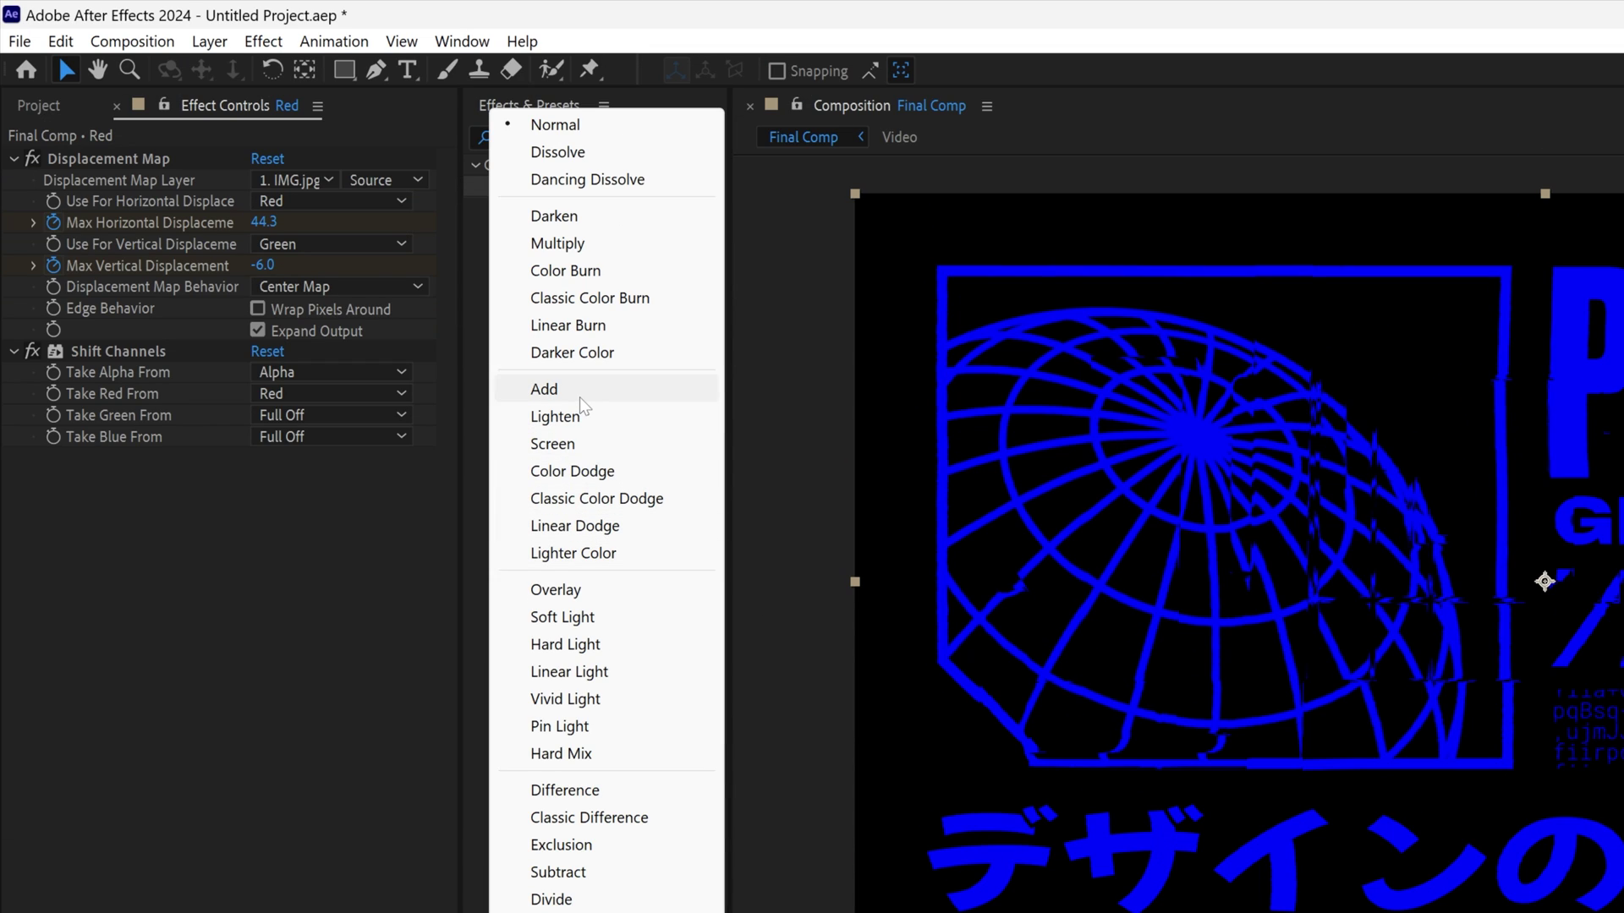
pyautogui.click(580, 394)
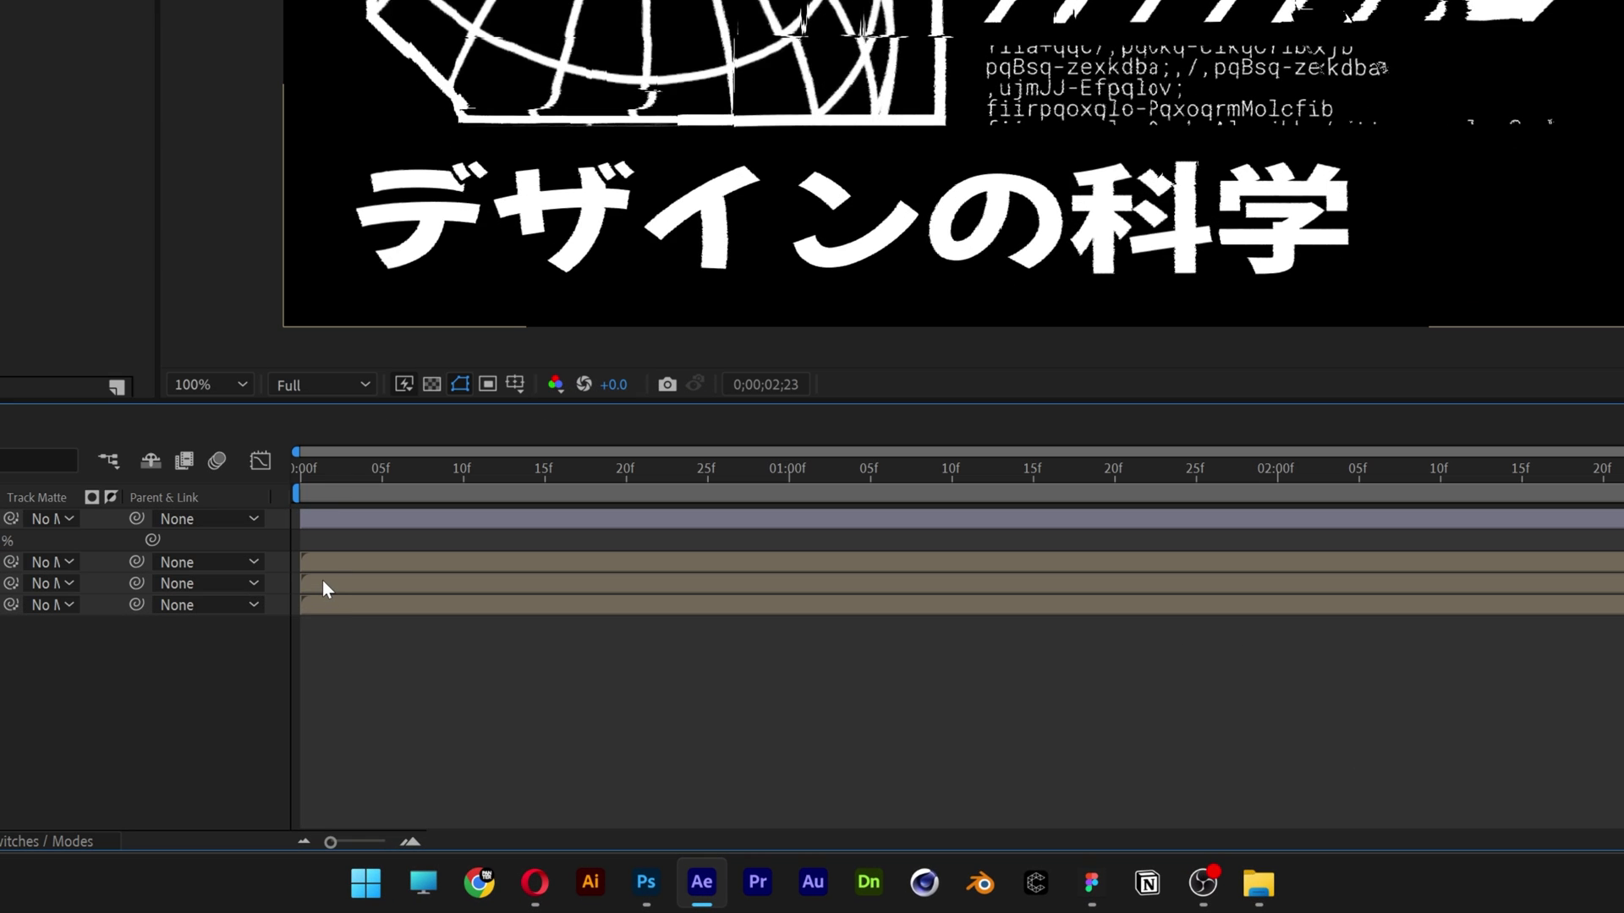
# - Offset the Green layer to start at frame 1 and the Red layer to start at frame 2
pyautogui.click(322, 580)
pyautogui.moveTo(326, 583); pyautogui.dragTo(345, 607)
pyautogui.click(323, 605)
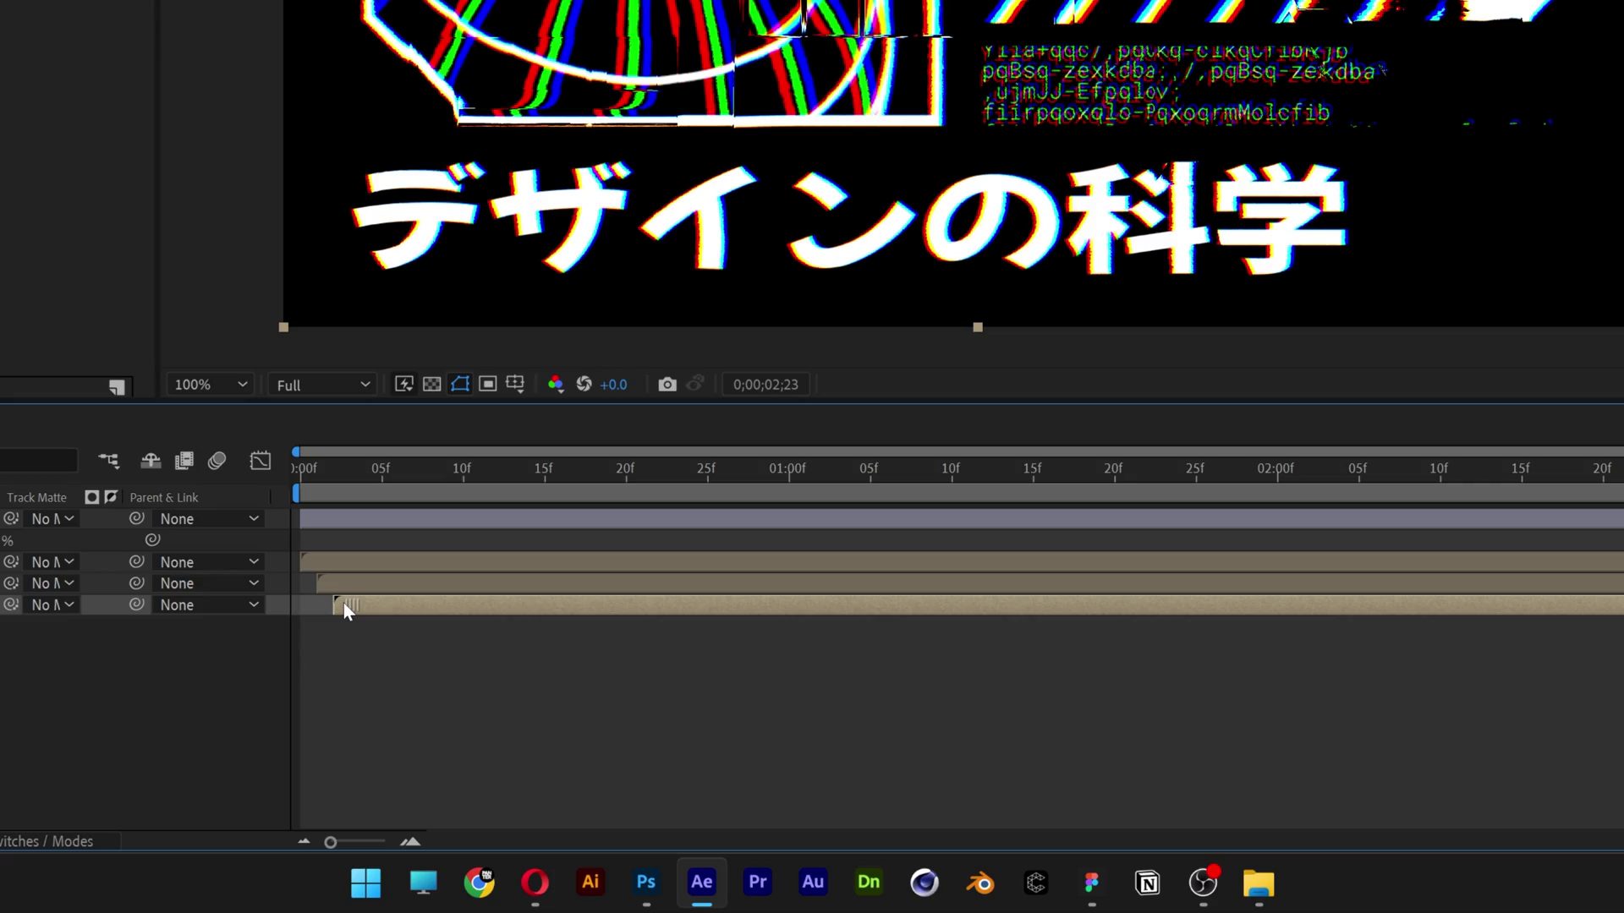
# - Preview the glitch animation with its offset colour channels and return the playhead to frame 5
pyautogui.click(347, 472)
pyautogui.press('space')
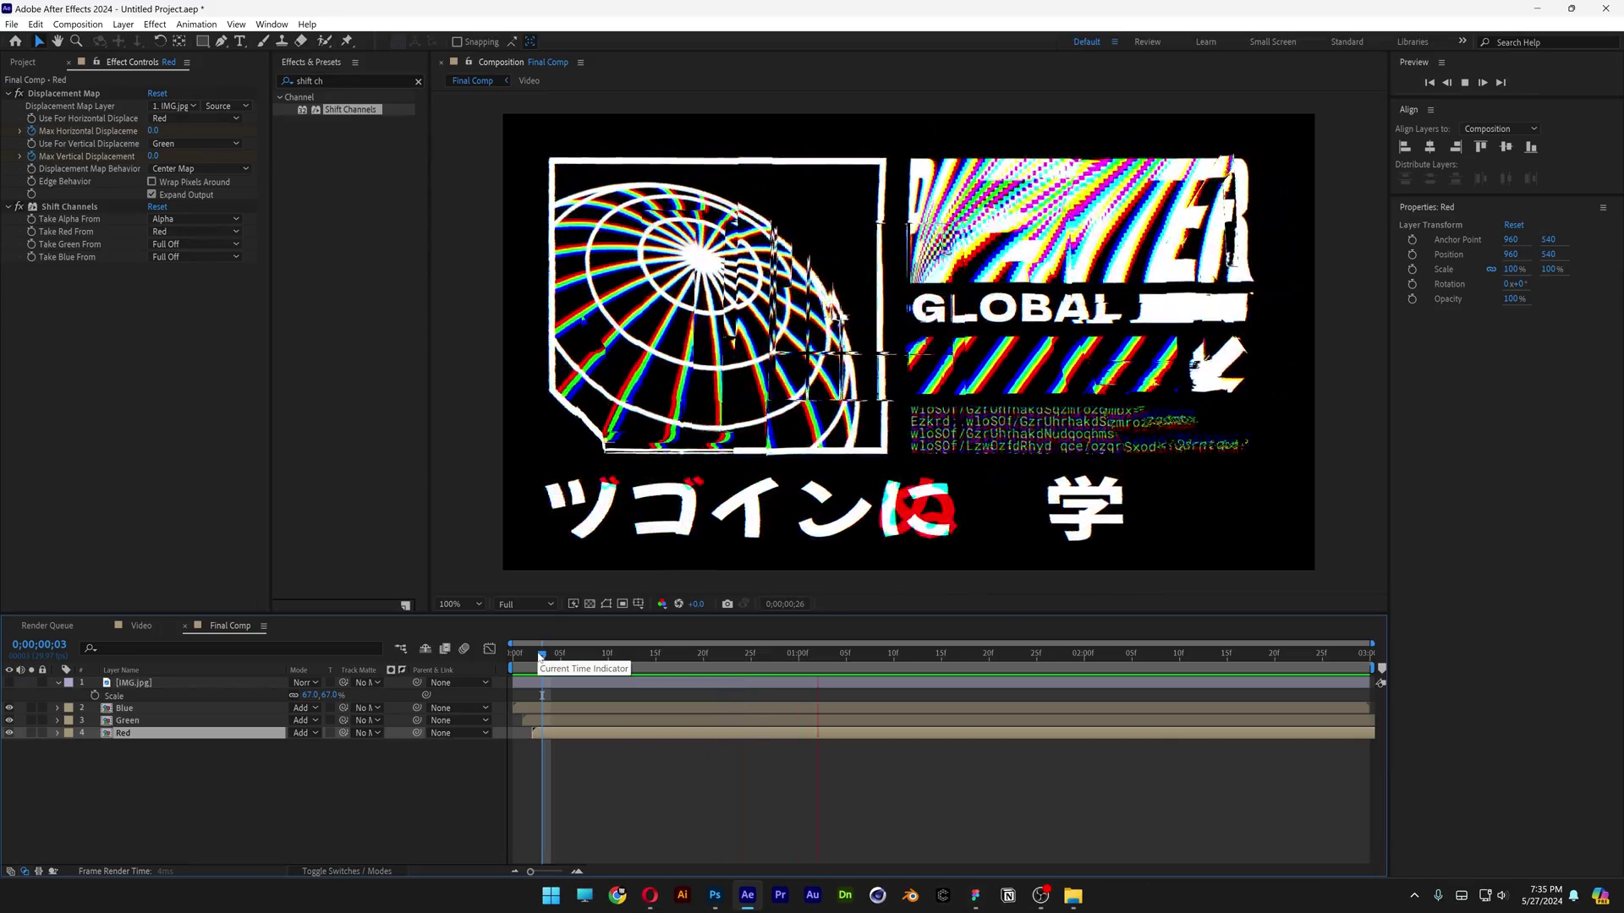
pyautogui.click(539, 743)
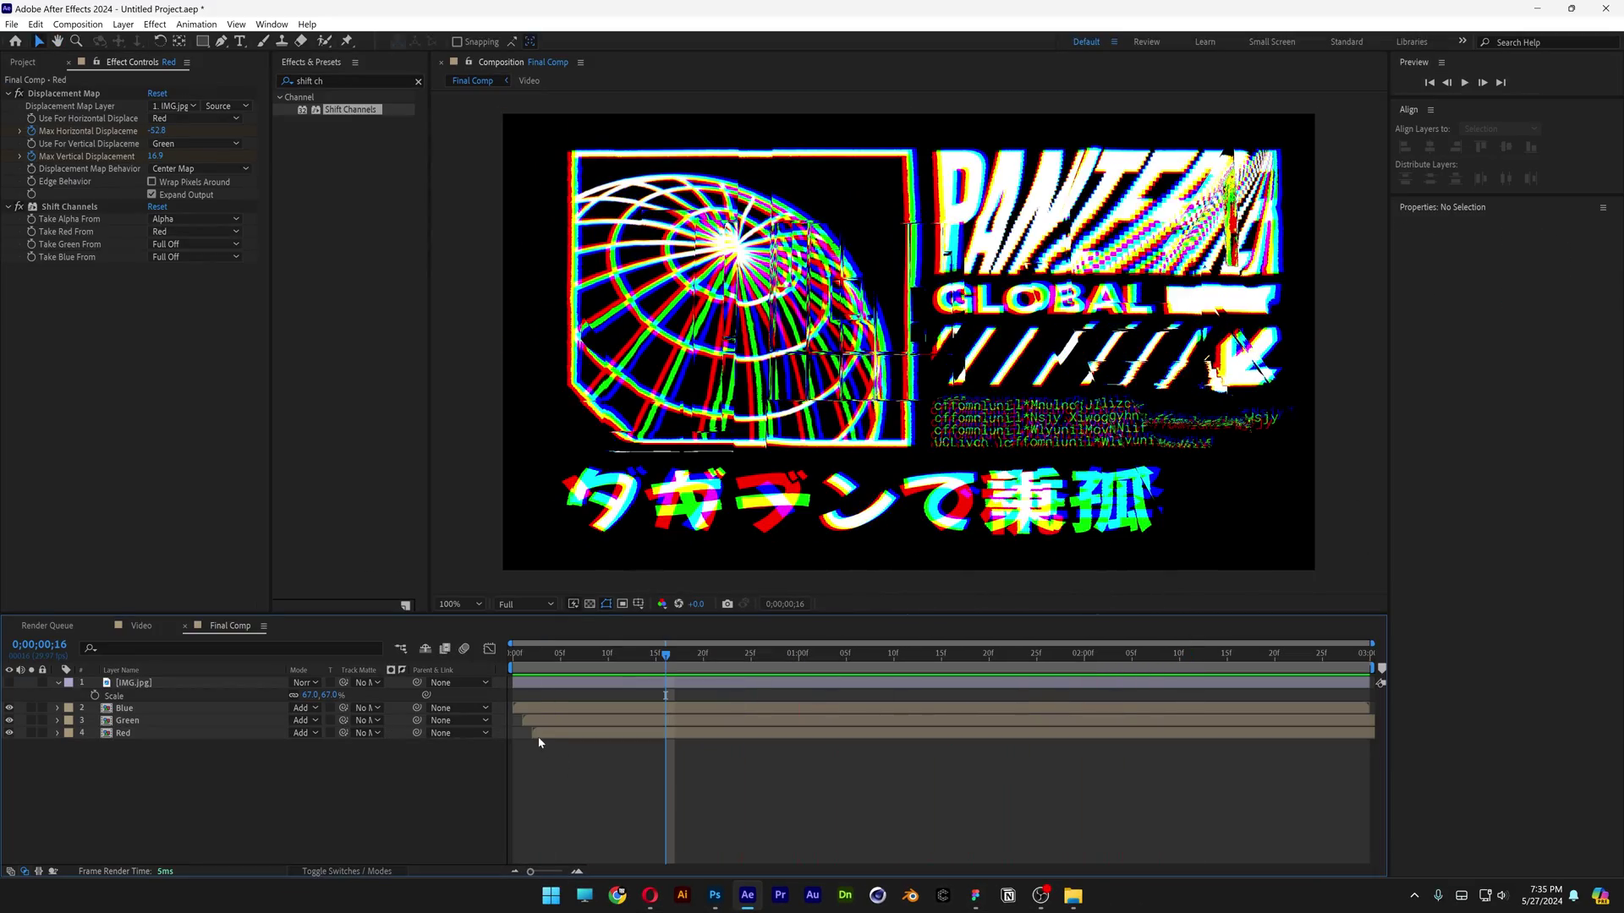
pyautogui.moveTo(560, 667)
pyautogui.mouseDown()
pyautogui.moveTo(501, 657)
pyautogui.moveTo(563, 657)
pyautogui.mouseUp()
# - Shift the Blue, Green and Red layers two frames earlier together and shorten the work area to the end of the Blue layer
pyautogui.click(544, 737)
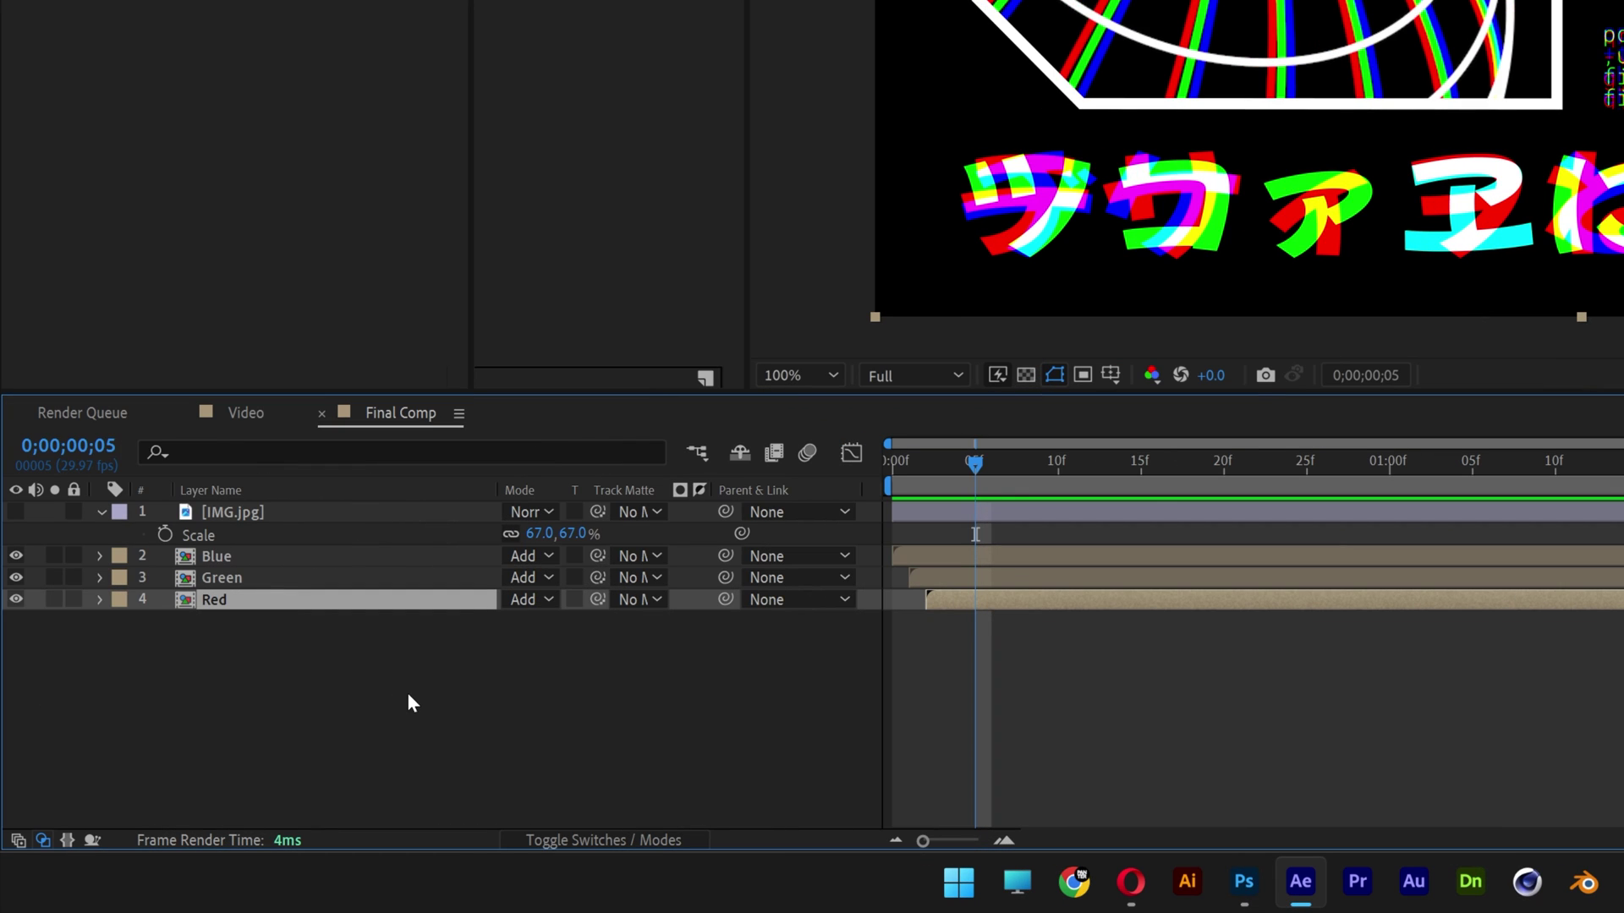
pyautogui.moveTo(408, 693); pyautogui.dragTo(237, 554)
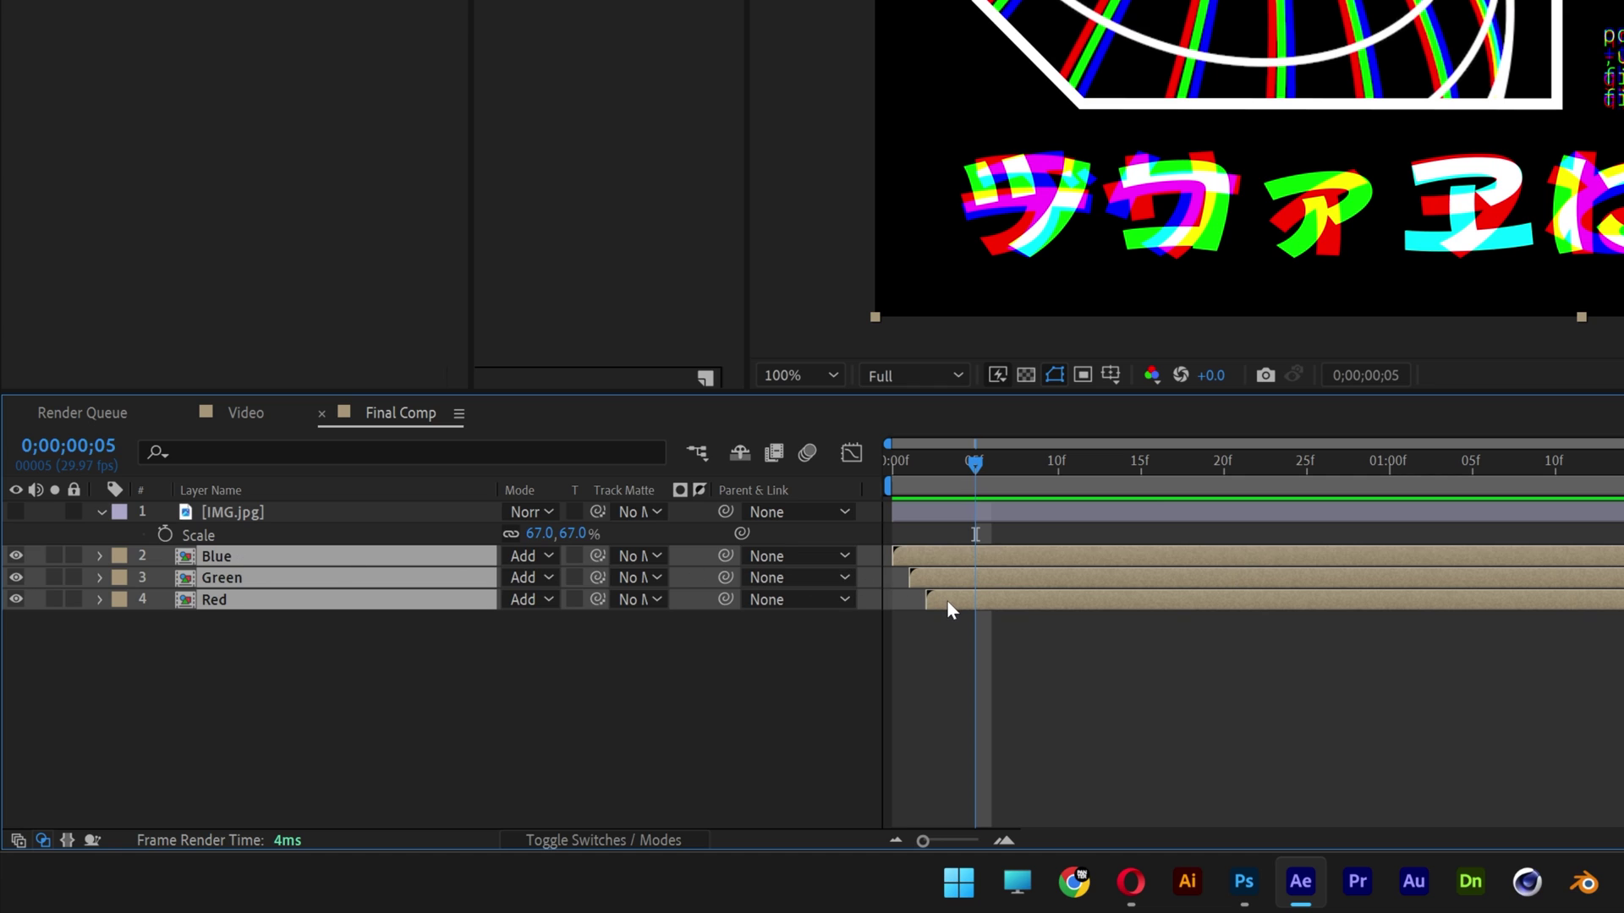
pyautogui.moveTo(946, 601); pyautogui.dragTo(919, 600)
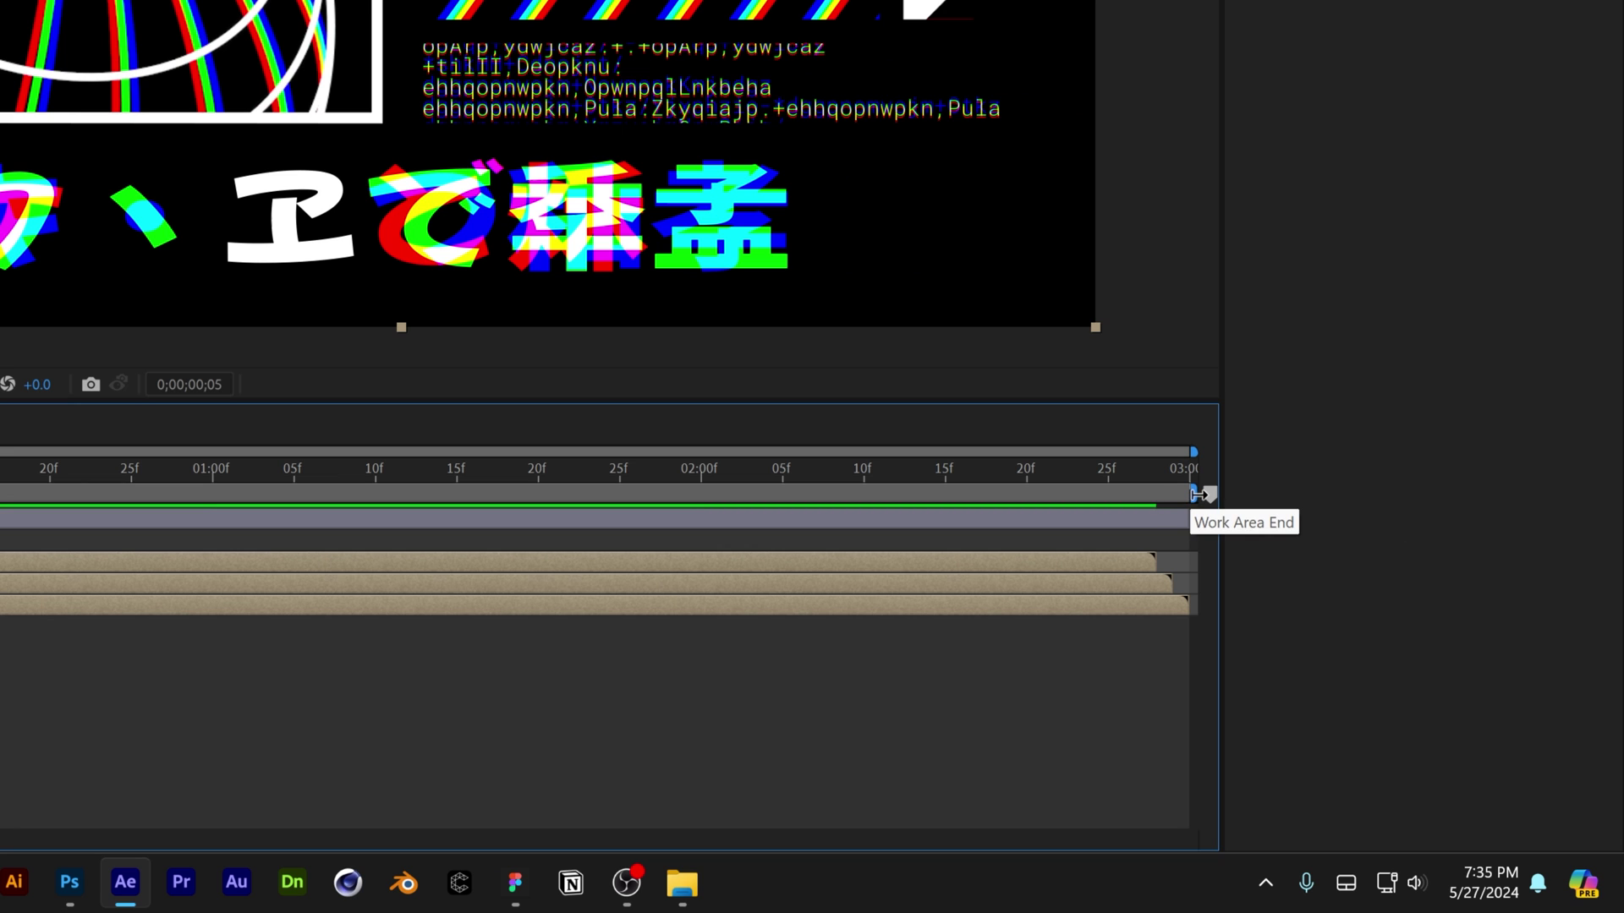
pyautogui.moveTo(1197, 495); pyautogui.dragTo(1169, 496)
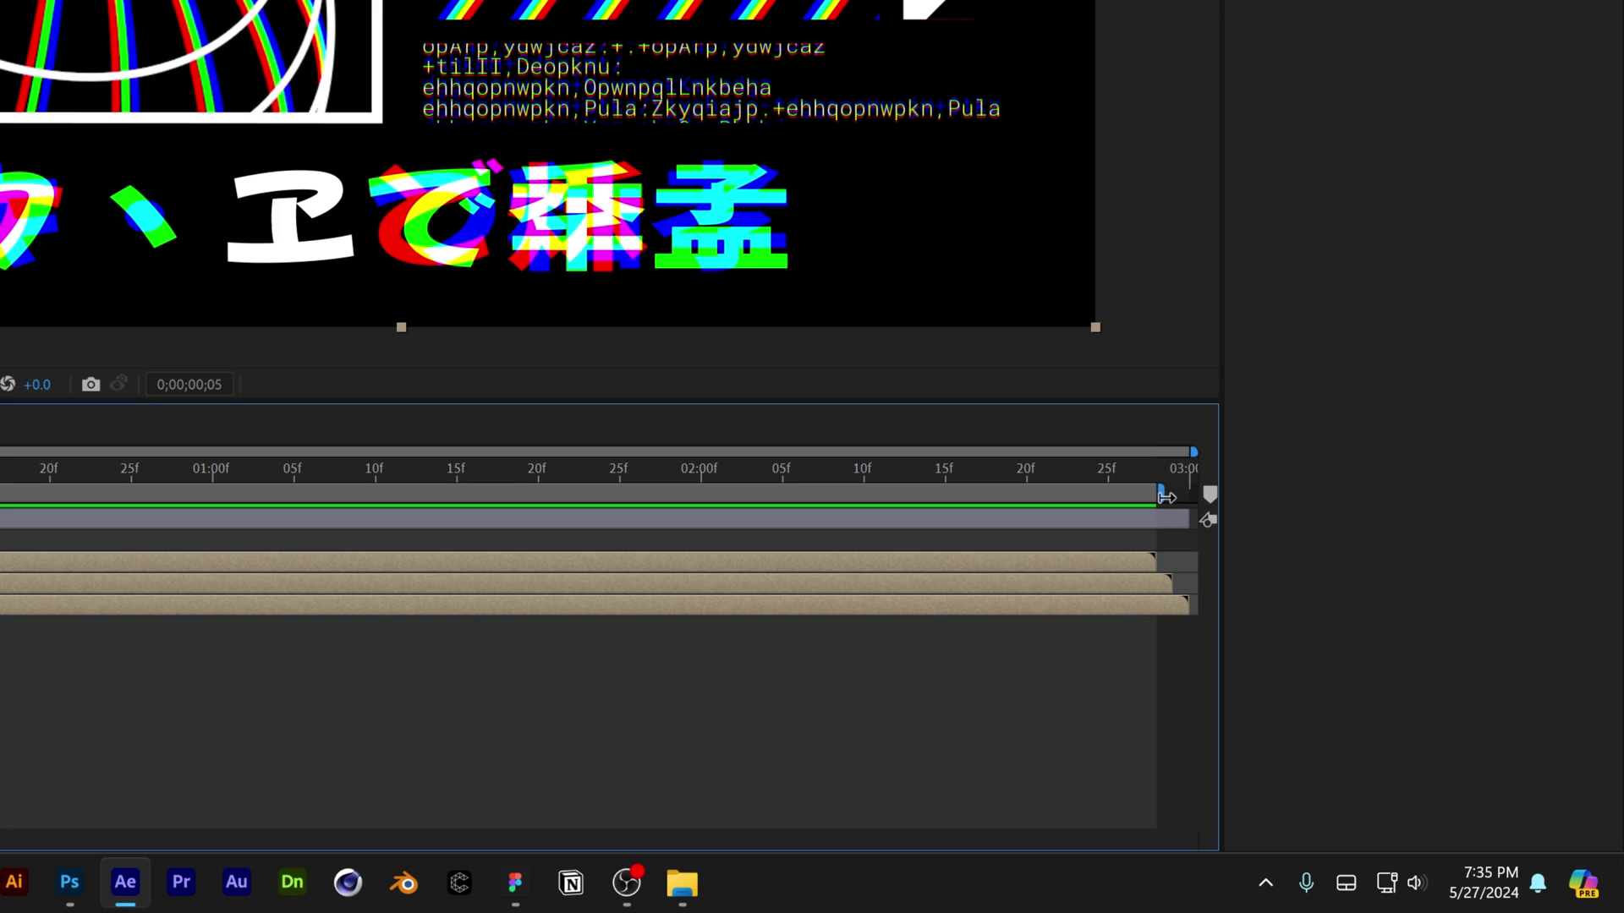
pyautogui.click(1047, 690)
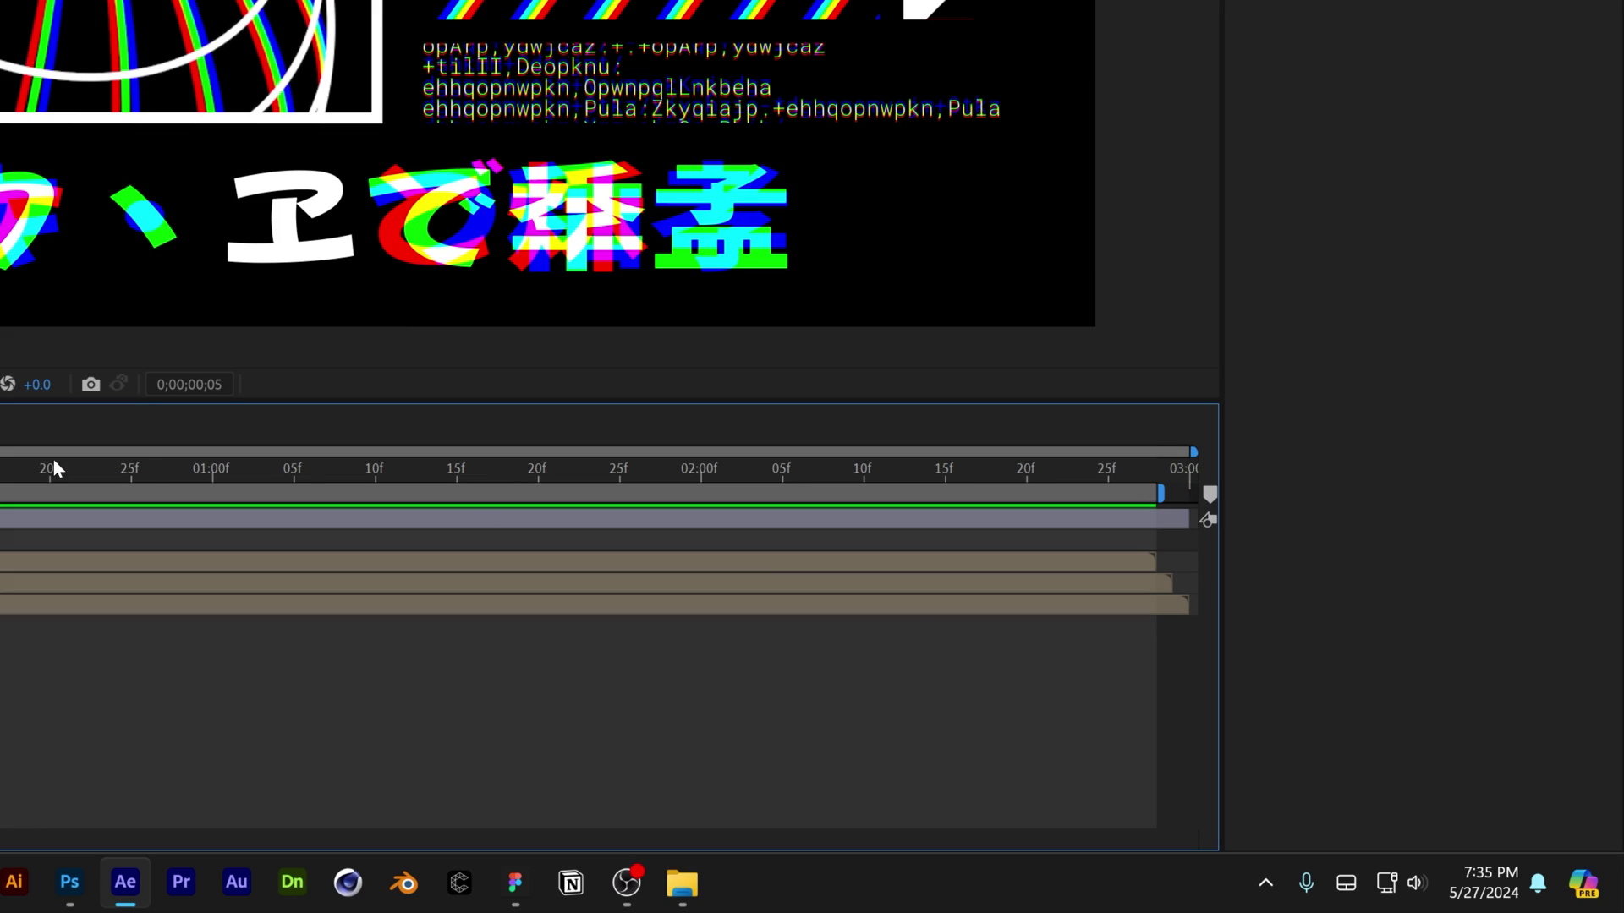